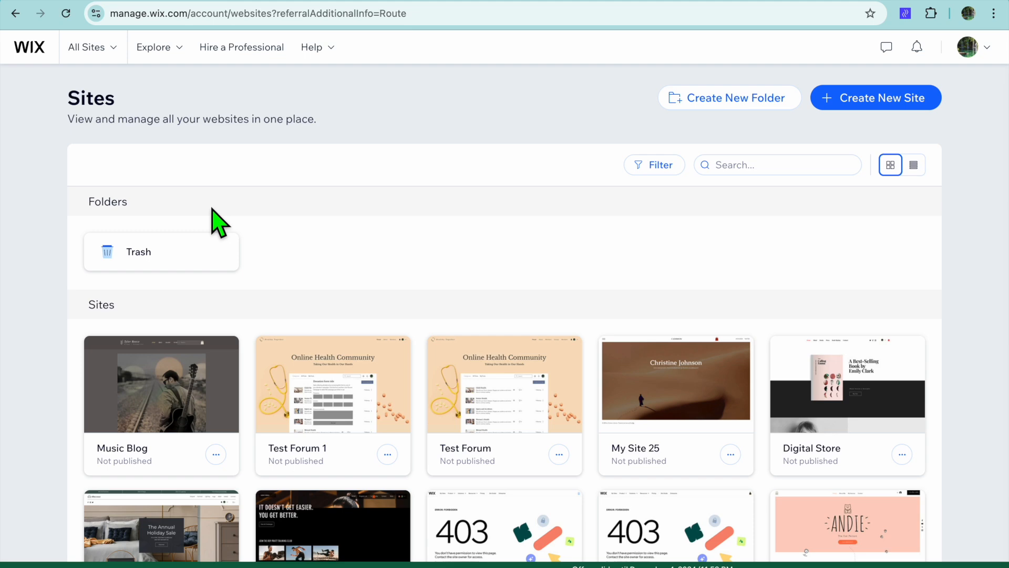
- Create a new site without the AI chat and set its website type to Yoga Instructor
click(872, 117)
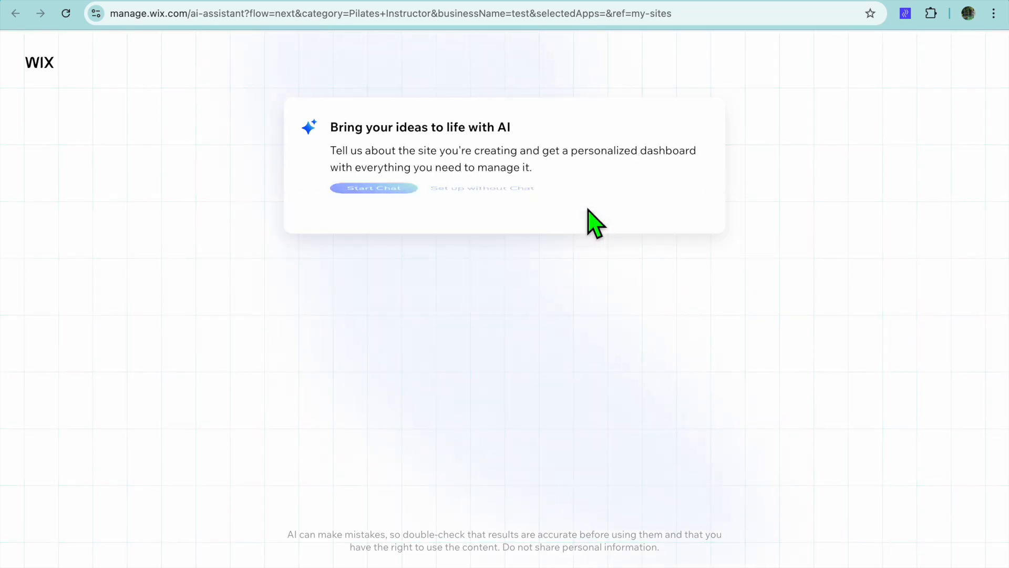
click(501, 200)
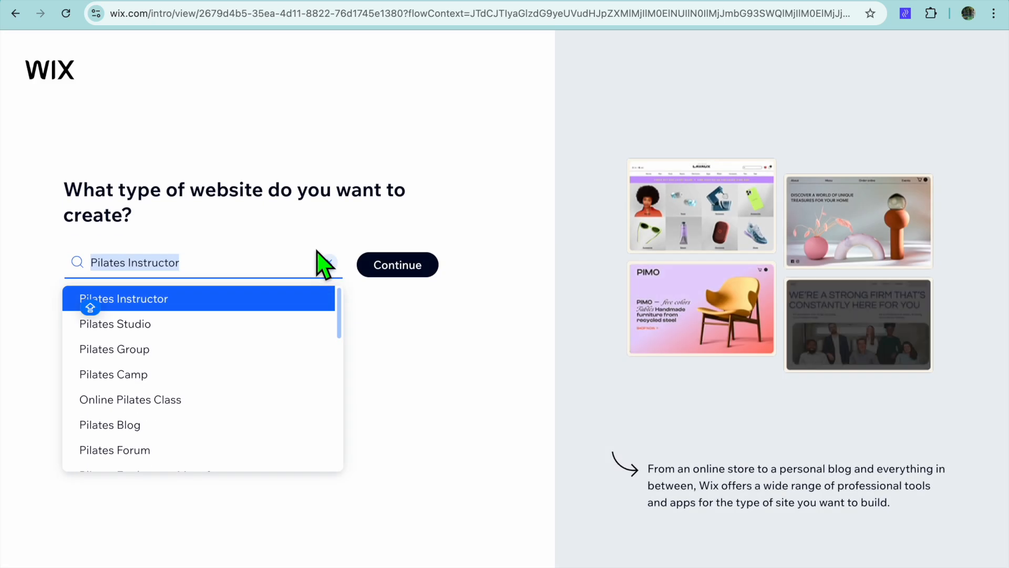
text(Y)
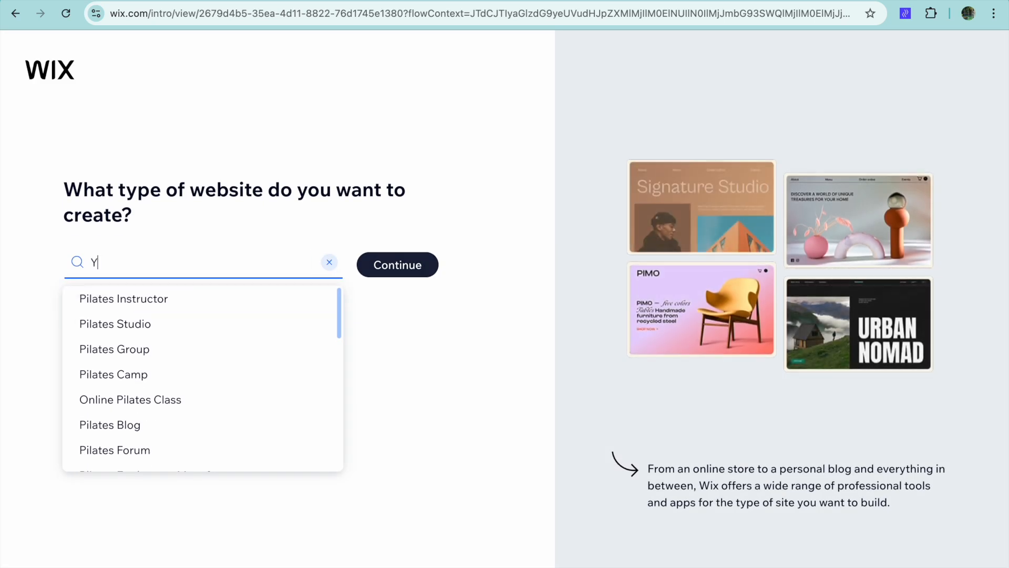
text(OGA)
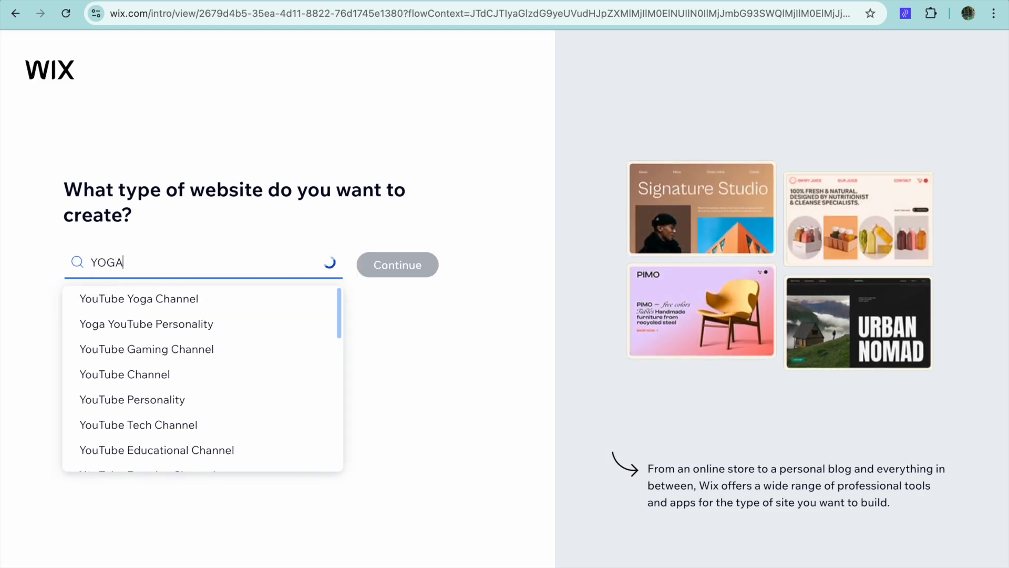
click(245, 299)
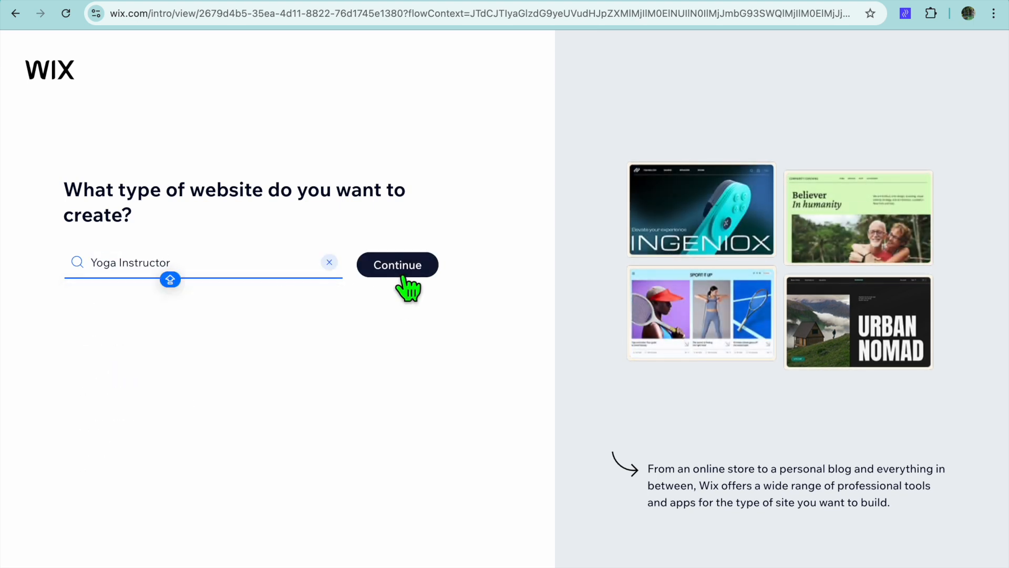
click(408, 268)
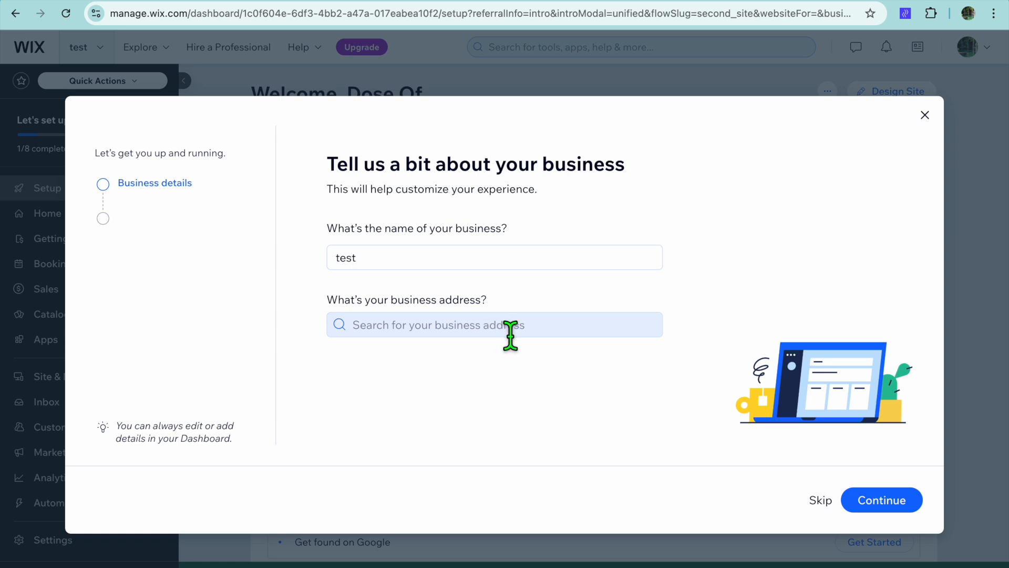
- Accept the business details and default working hours, and add the Yoga on the Sea, Private Lesson, Full Day Training, Training Package and Open Gym services
click(907, 502)
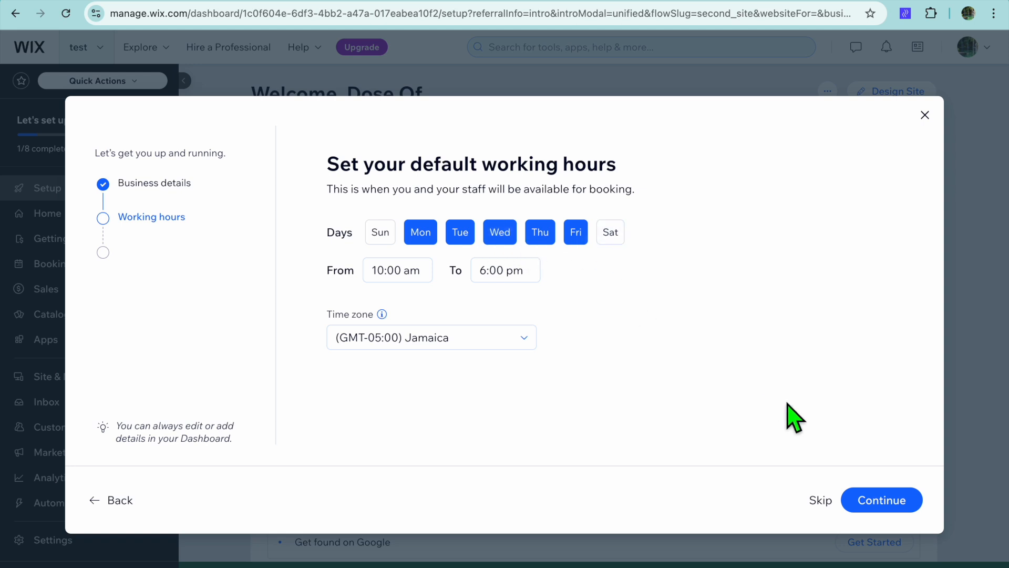
click(903, 505)
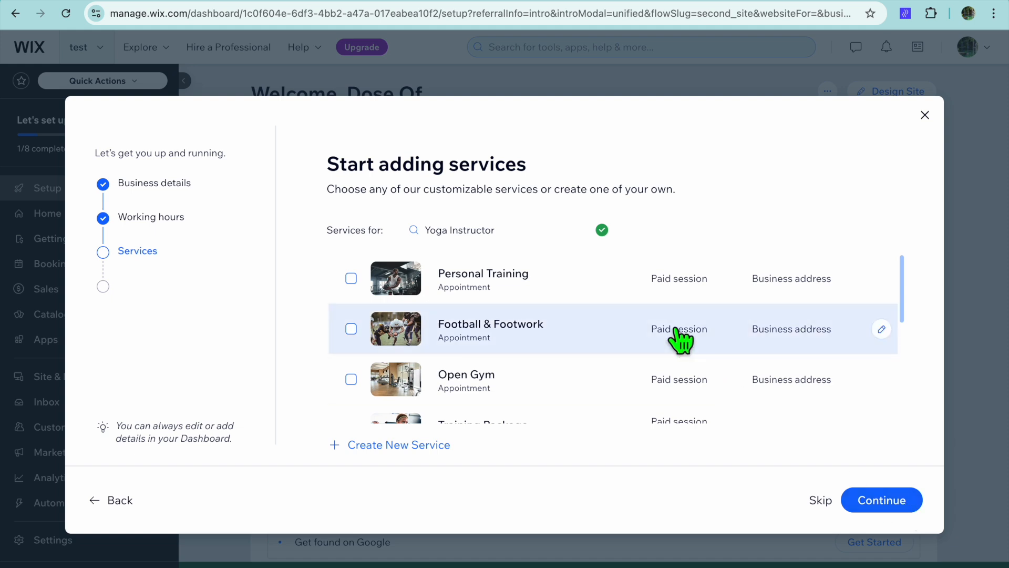
scroll(681, 339, down, 5)
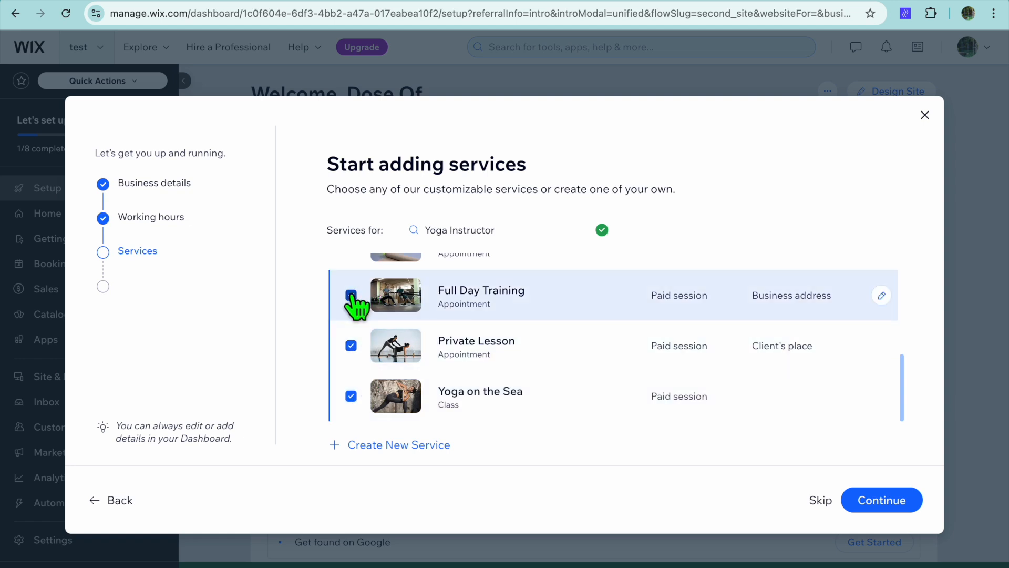
scroll(352, 300, up, 2)
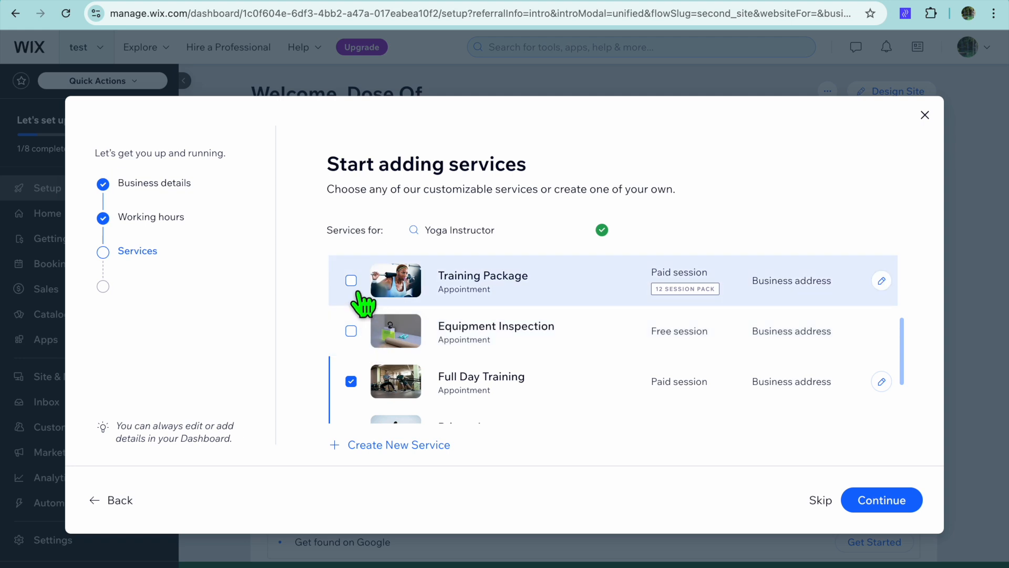
click(351, 280)
scroll(354, 289, up, 2)
click(353, 314)
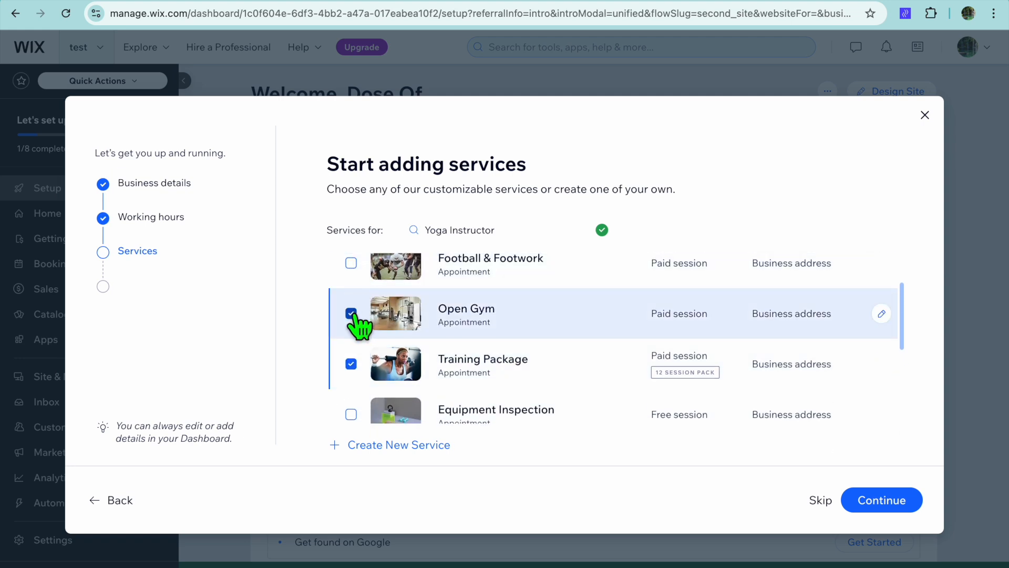
click(874, 500)
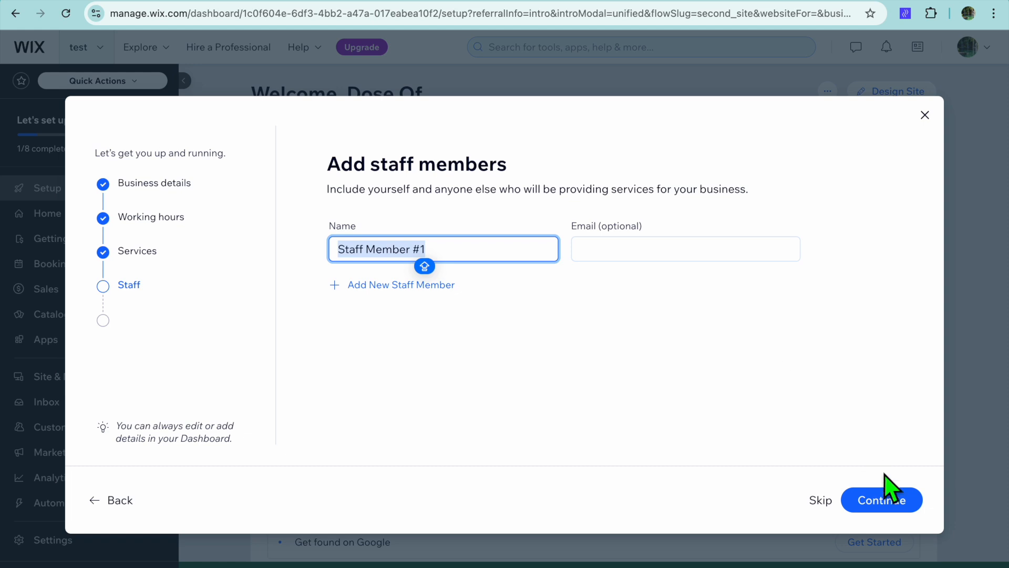
- Keep the default staff member and finish the setup with virtual sessions, in-person payments and online payments as useful tools
click(872, 498)
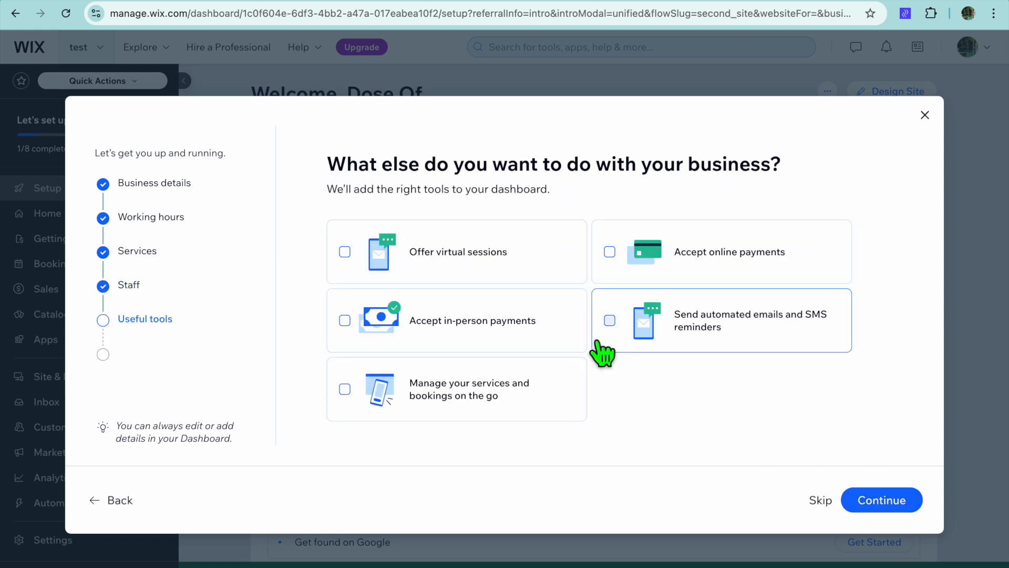
click(345, 252)
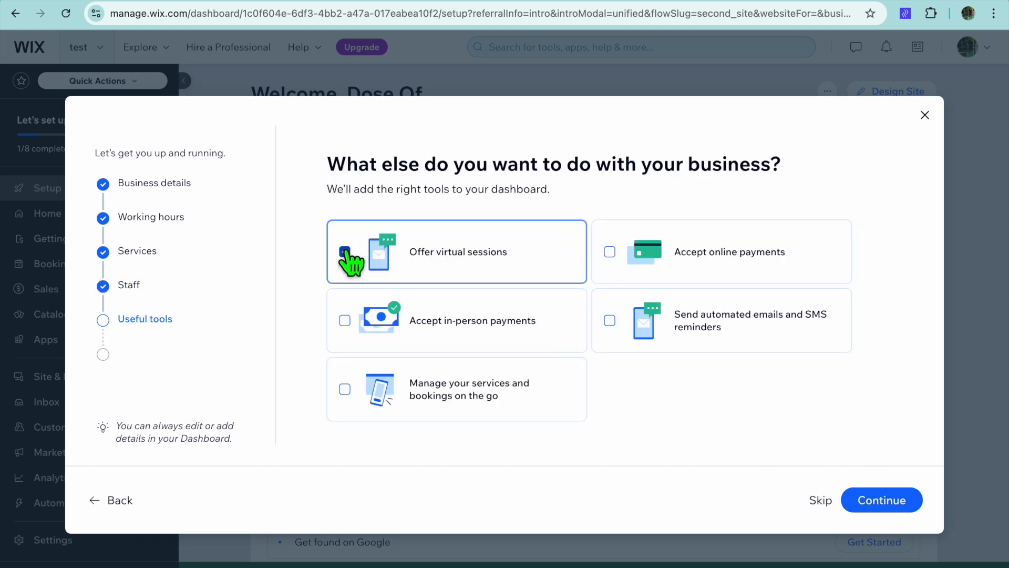
click(346, 322)
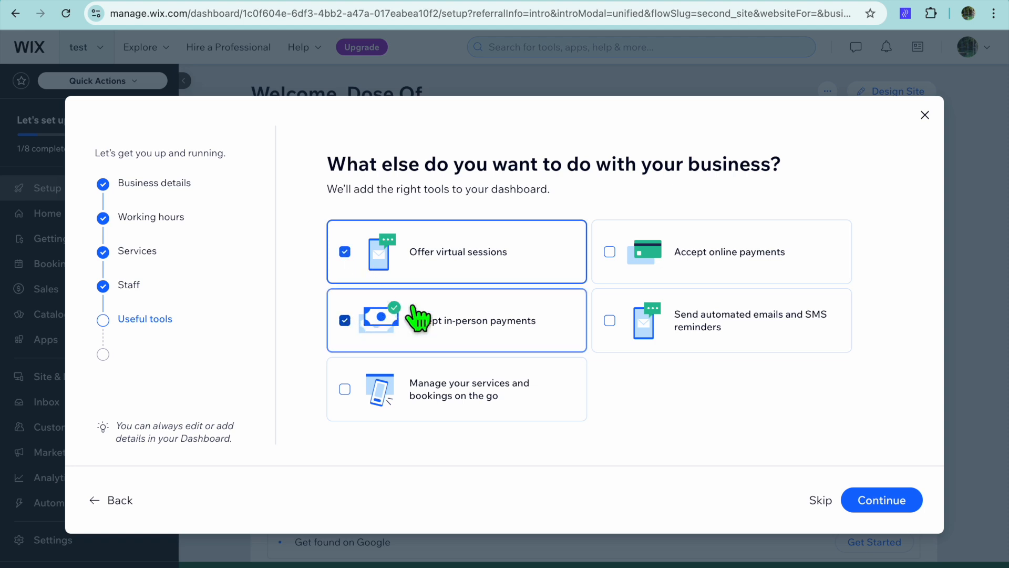
click(616, 251)
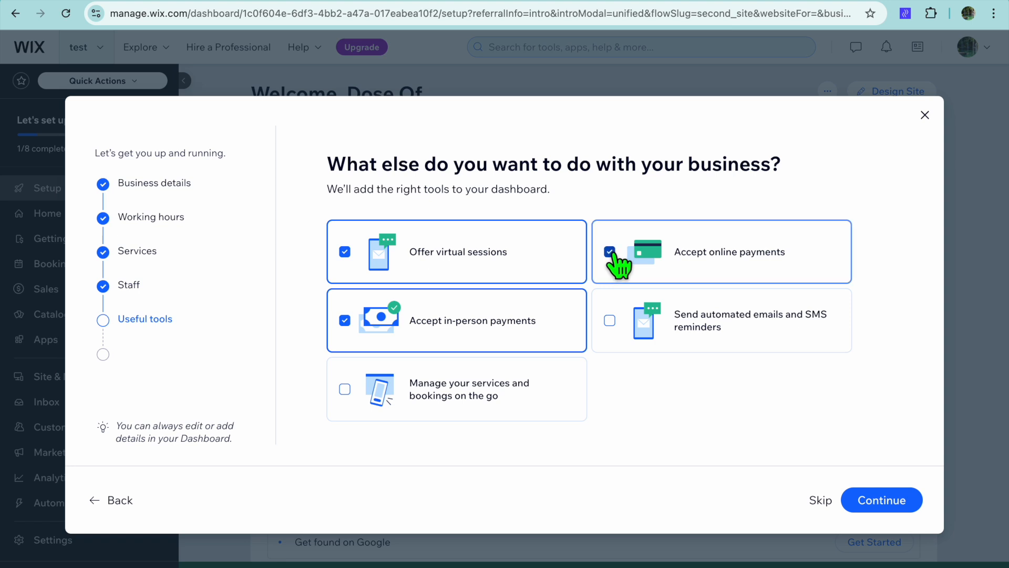
click(881, 499)
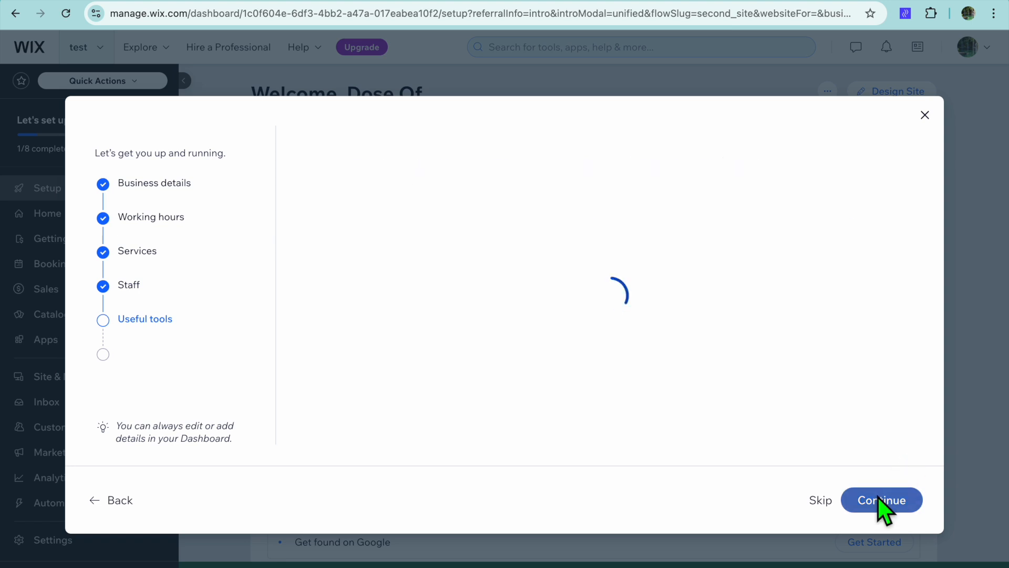
click(575, 350)
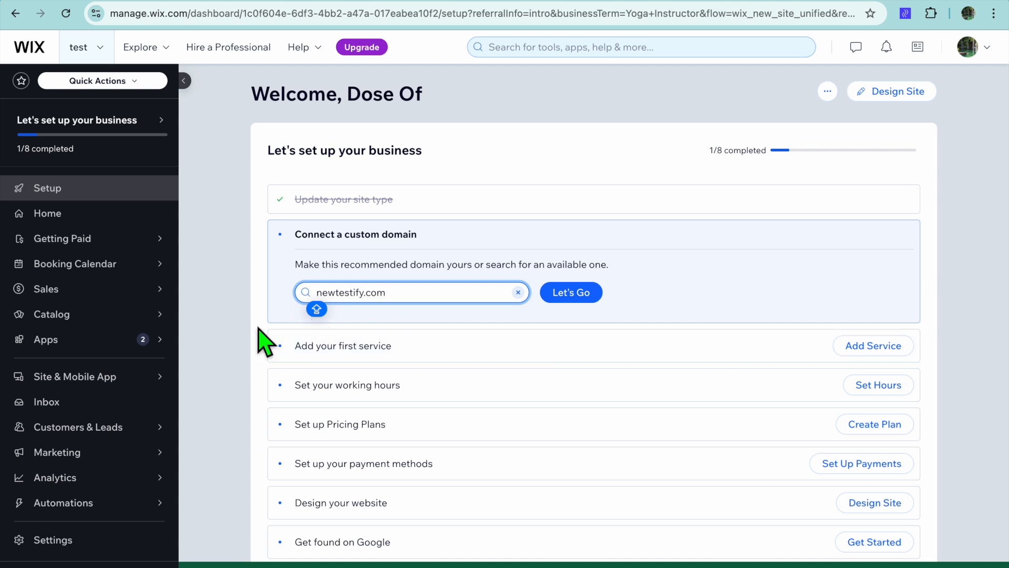
- Open the Open Gym service for editing from the catalog's booking services
mouse_move(132, 313)
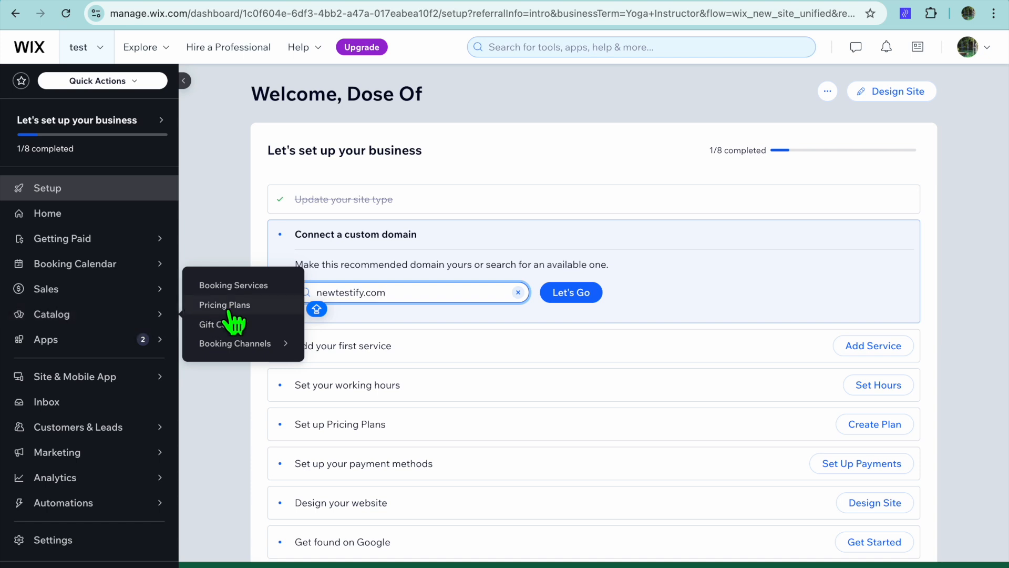
click(252, 288)
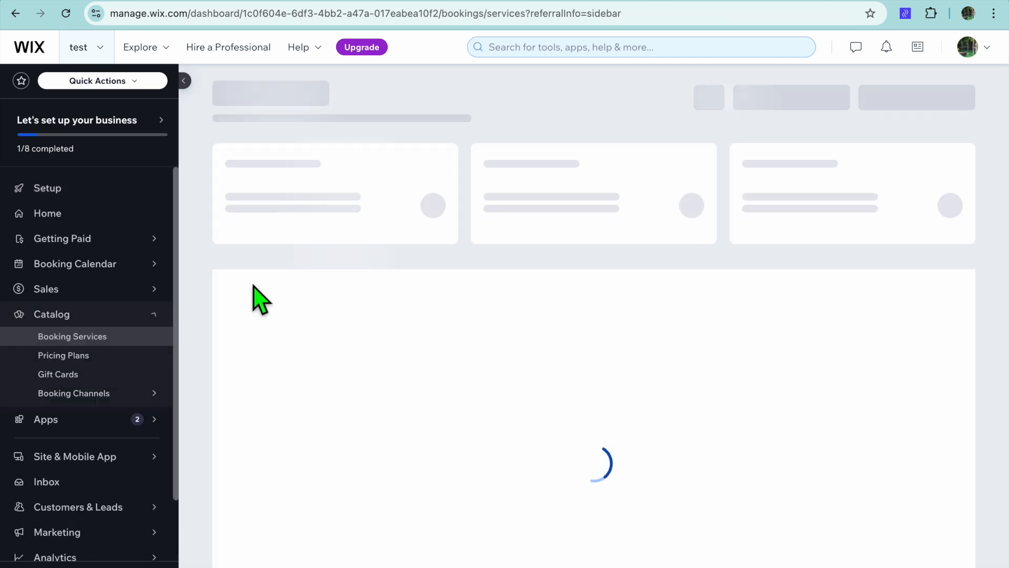
scroll(449, 387, down, 5)
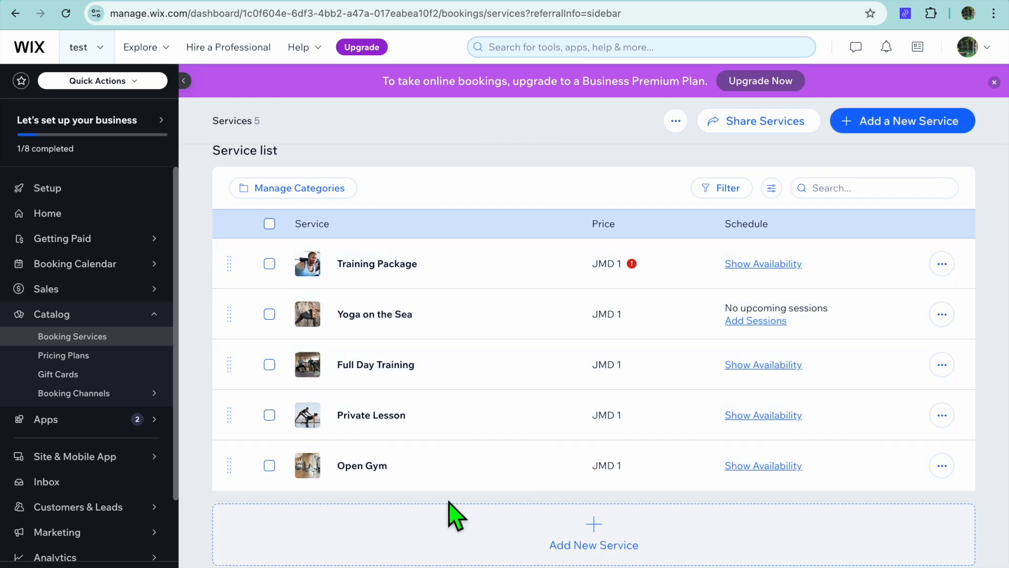
click(404, 463)
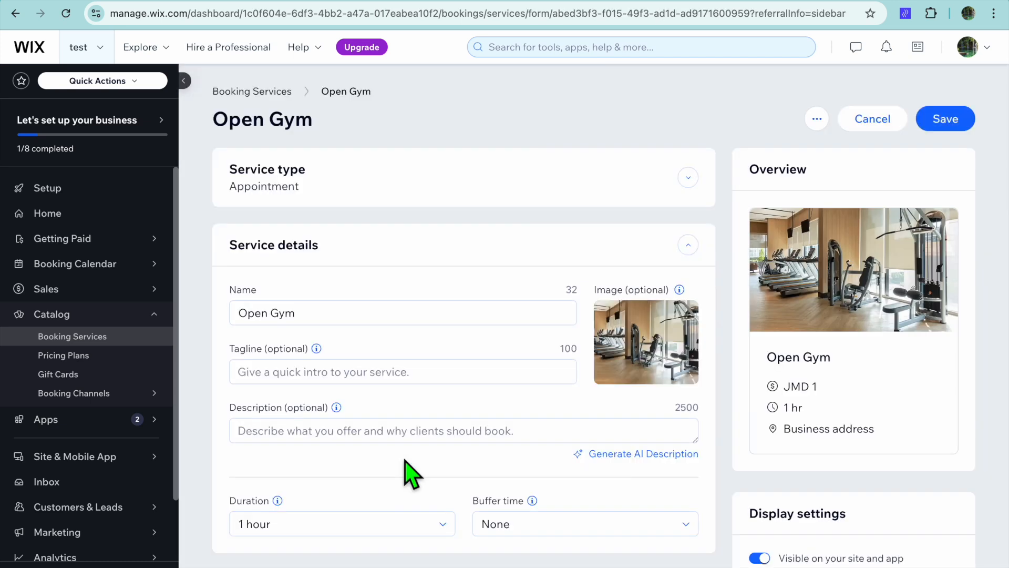
- Replace the Open Gym service image with the first photo found for YOGA in Media from Wix, a woman with outstretched arms
mouse_move(612, 383)
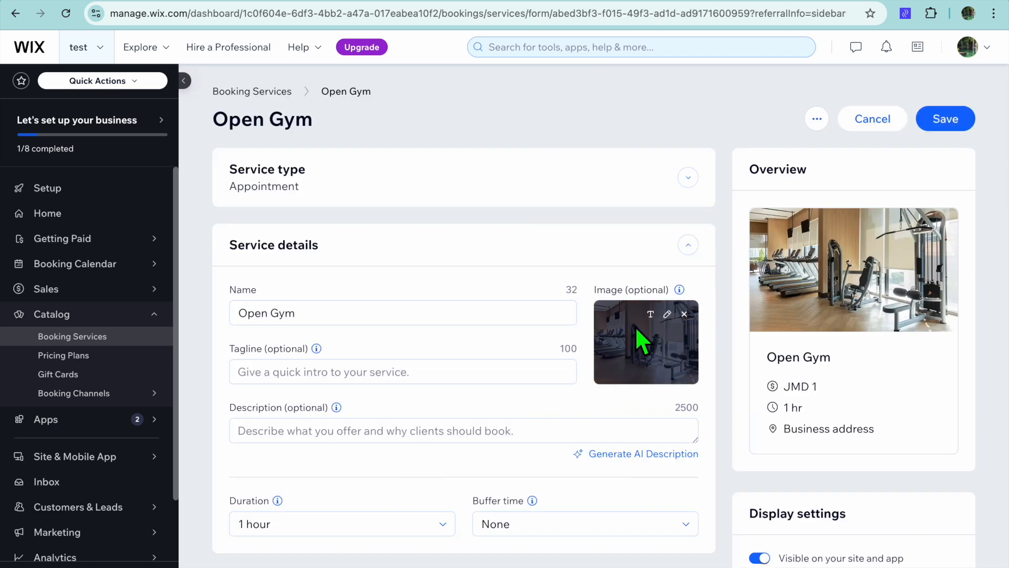
click(683, 316)
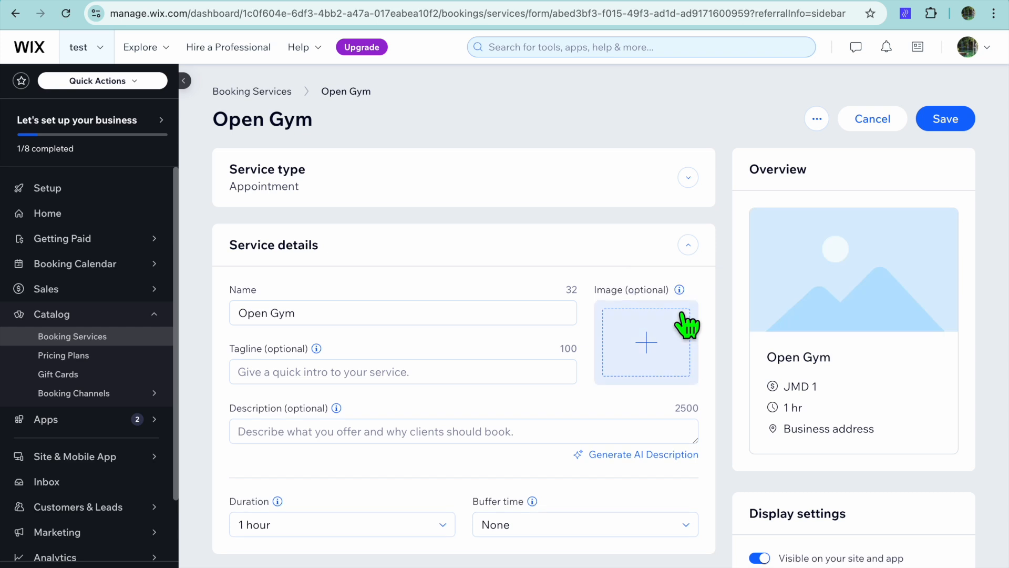
click(648, 344)
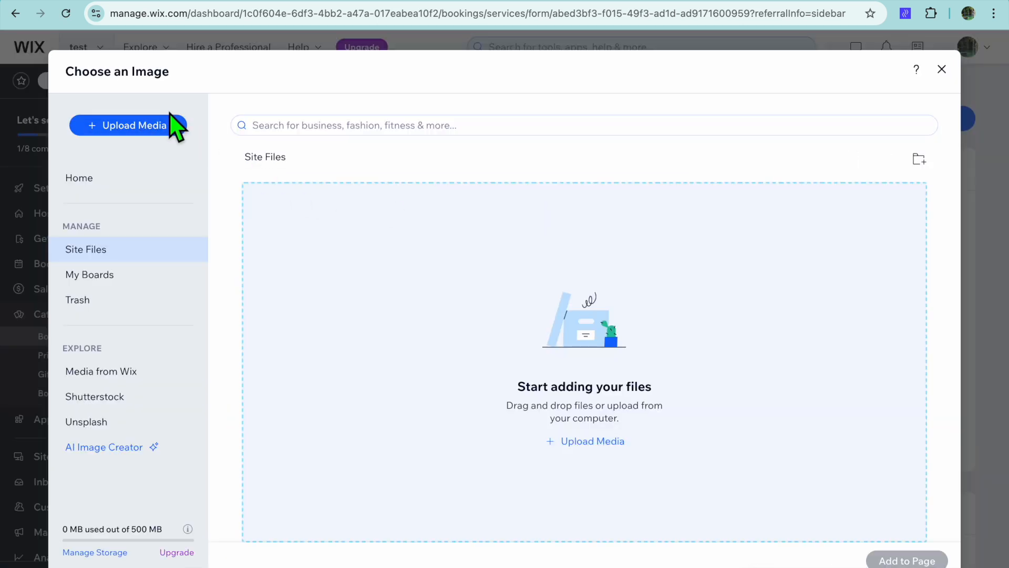
click(138, 381)
click(333, 134)
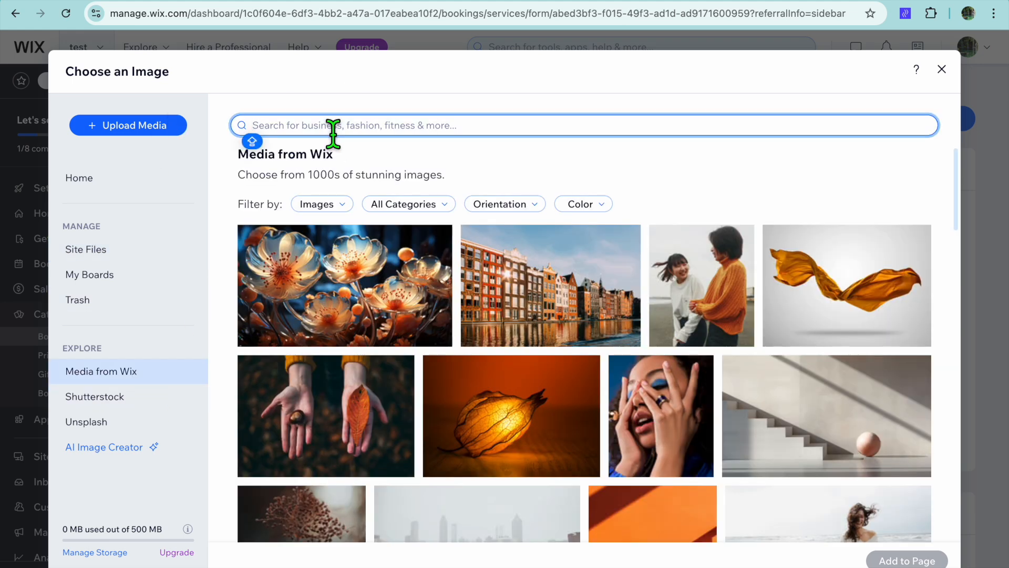
text(Y)
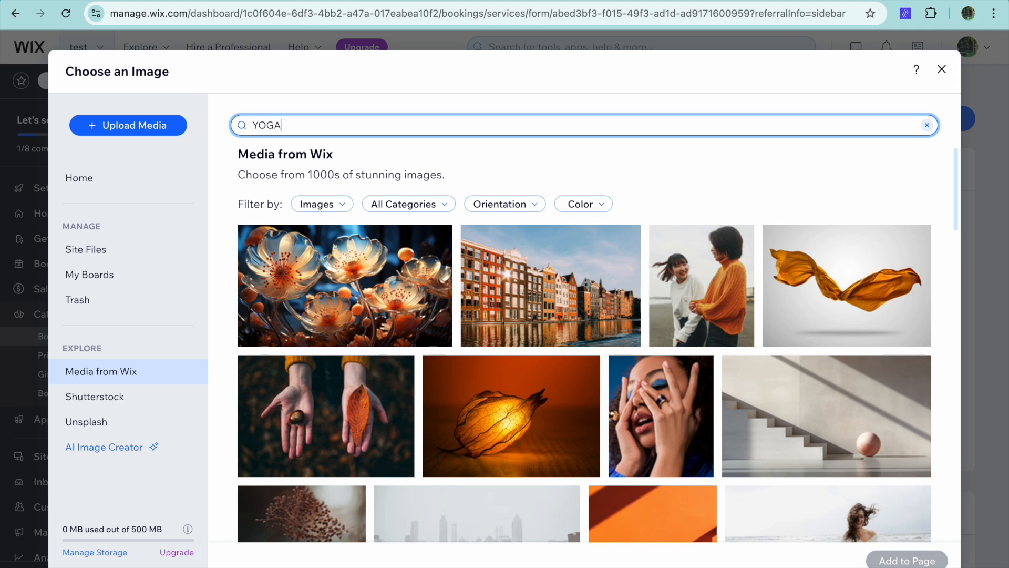
text(OGA)
key(Return)
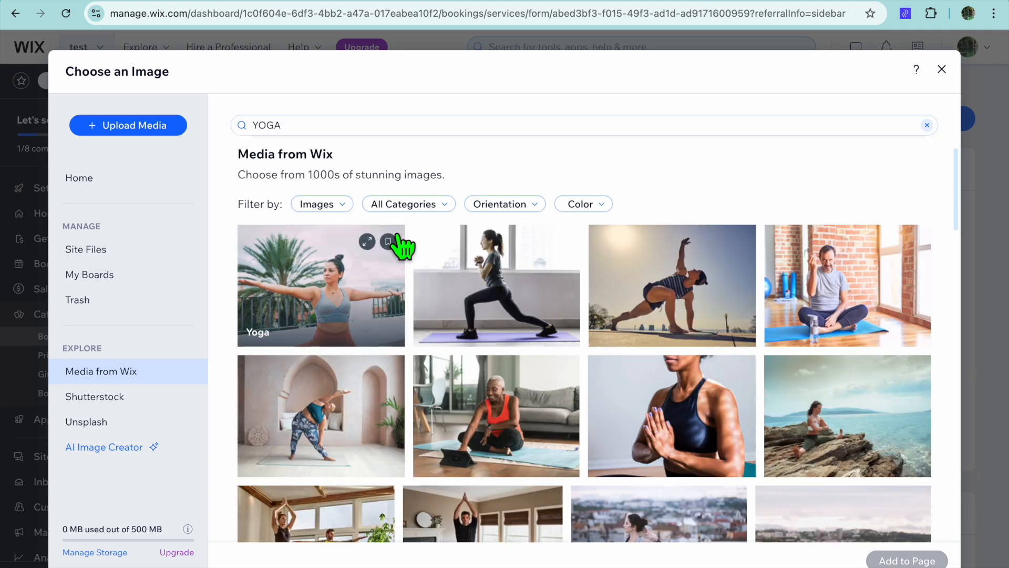
click(371, 294)
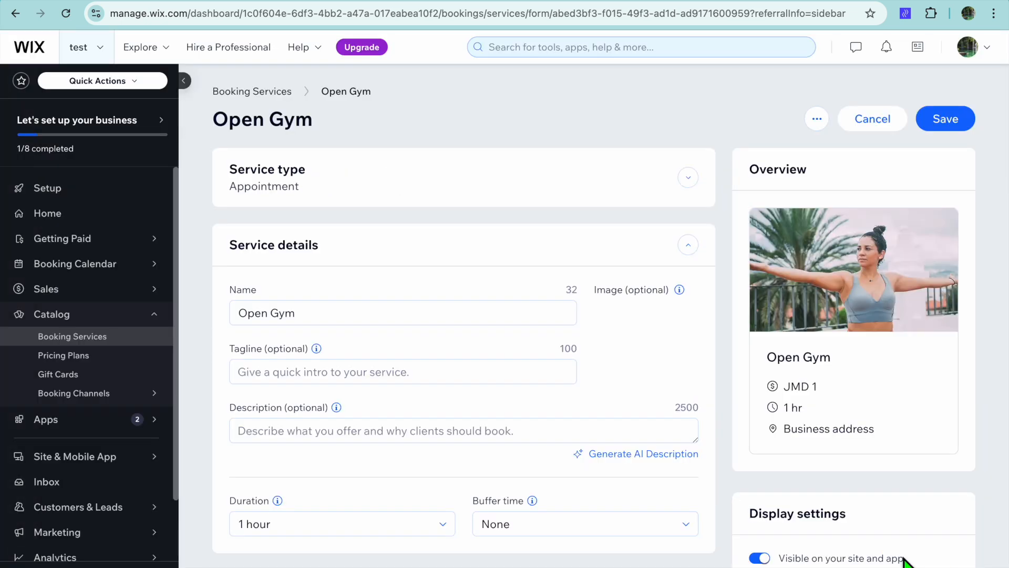
- Set the Open Gym service's price per session to J$100 and save the service
scroll(689, 447, down, 5)
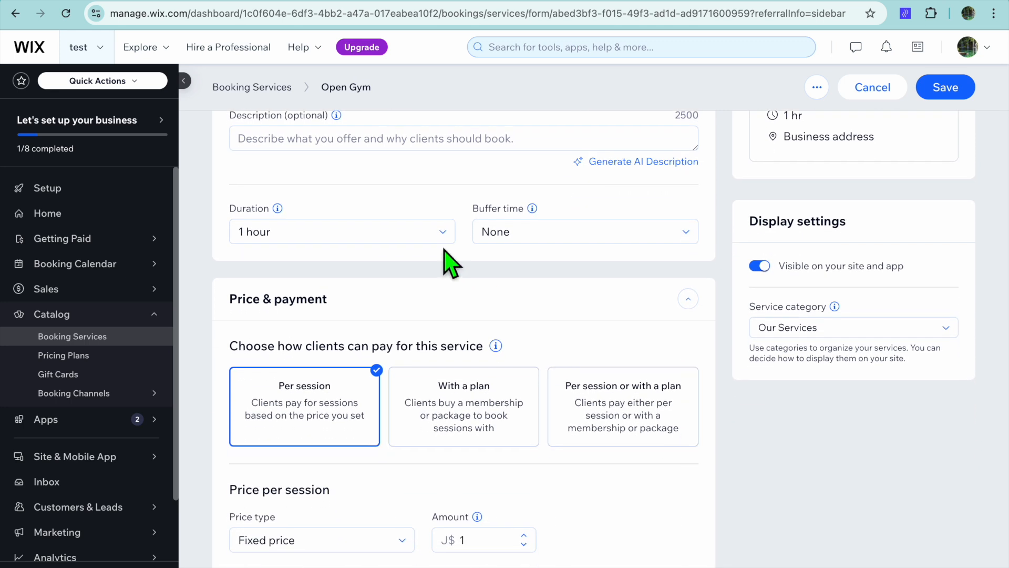
click(442, 234)
click(441, 234)
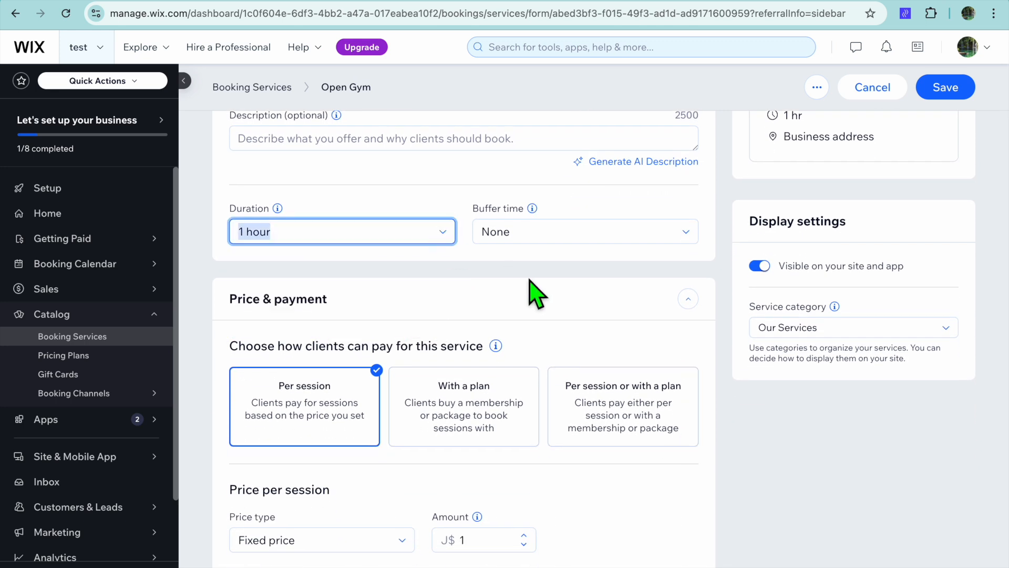
scroll(532, 295, down, 5)
click(489, 248)
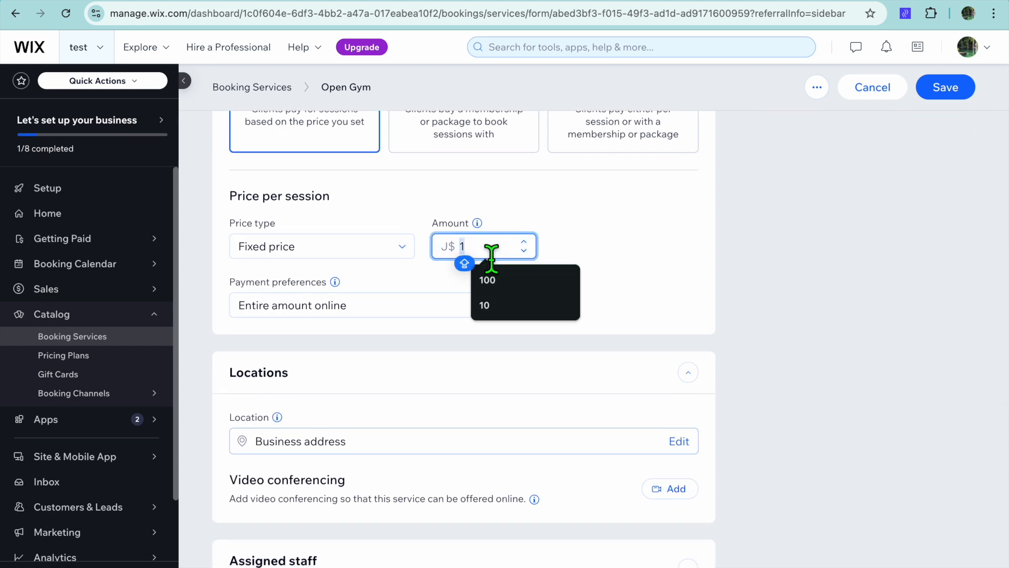
click(524, 287)
scroll(532, 302, down, 6)
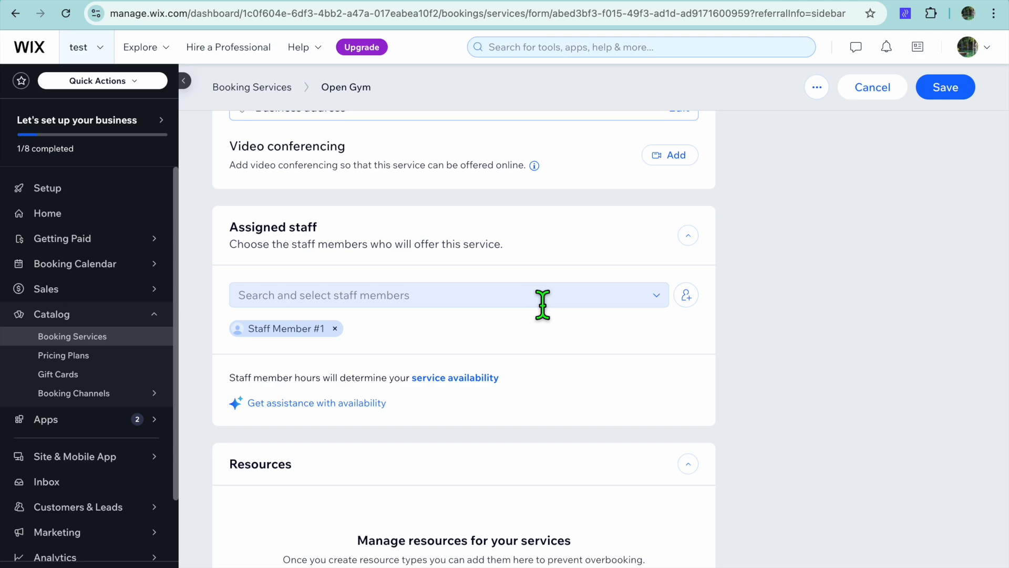
click(938, 86)
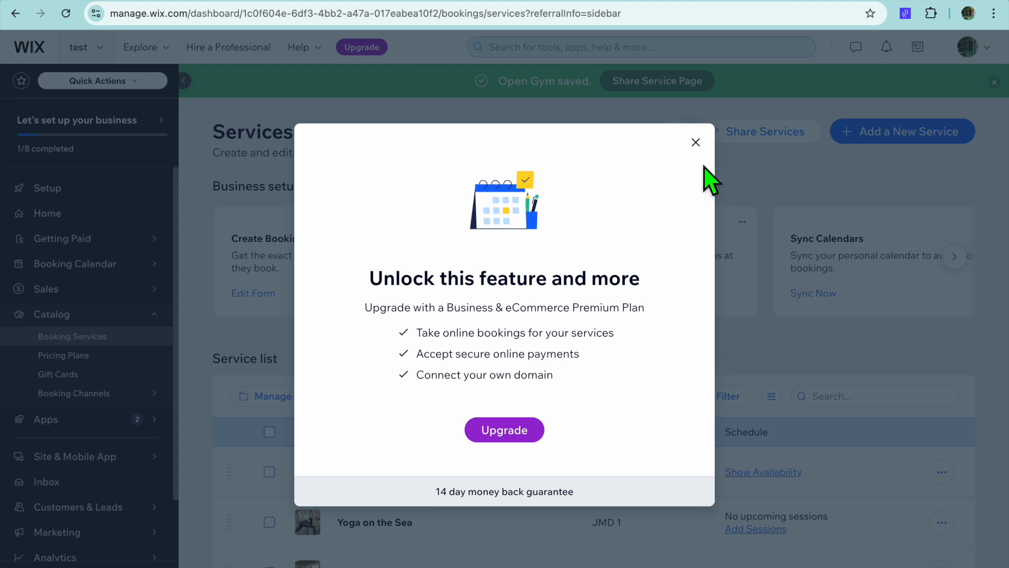
click(696, 142)
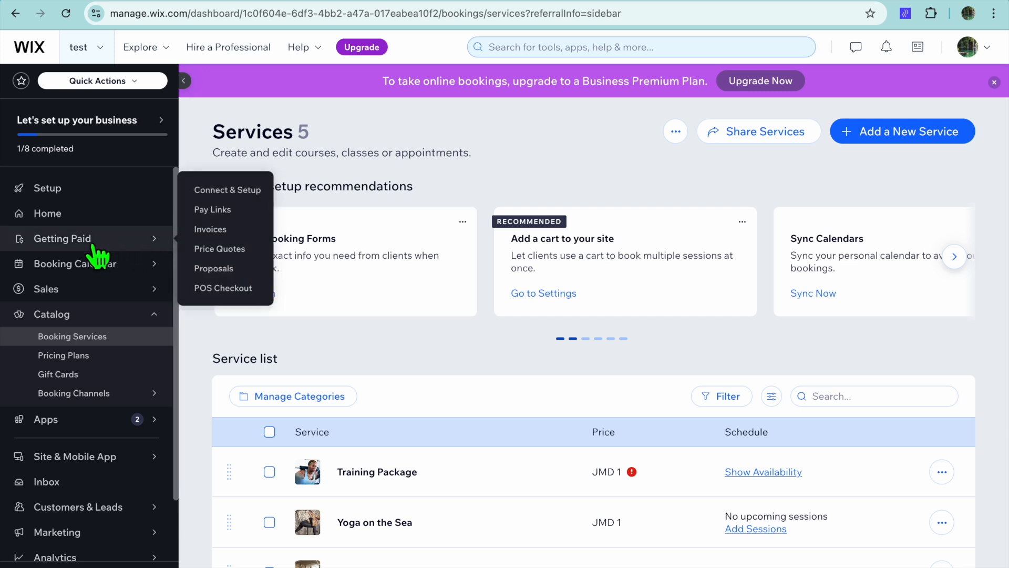
- Open the payment method connection page from Getting Paid, dismiss the business location prompt and review the offered payment providers
click(97, 244)
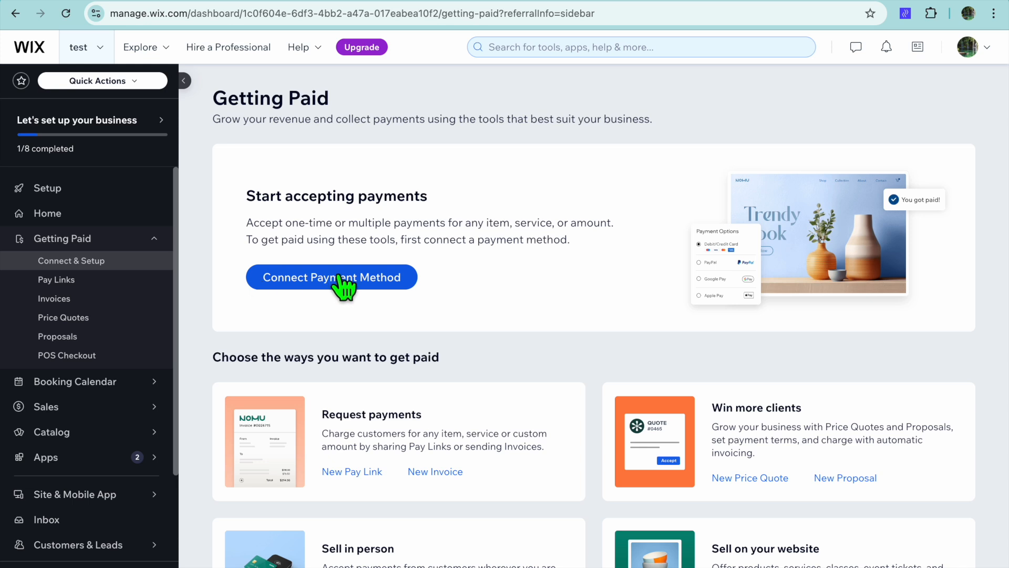
click(336, 280)
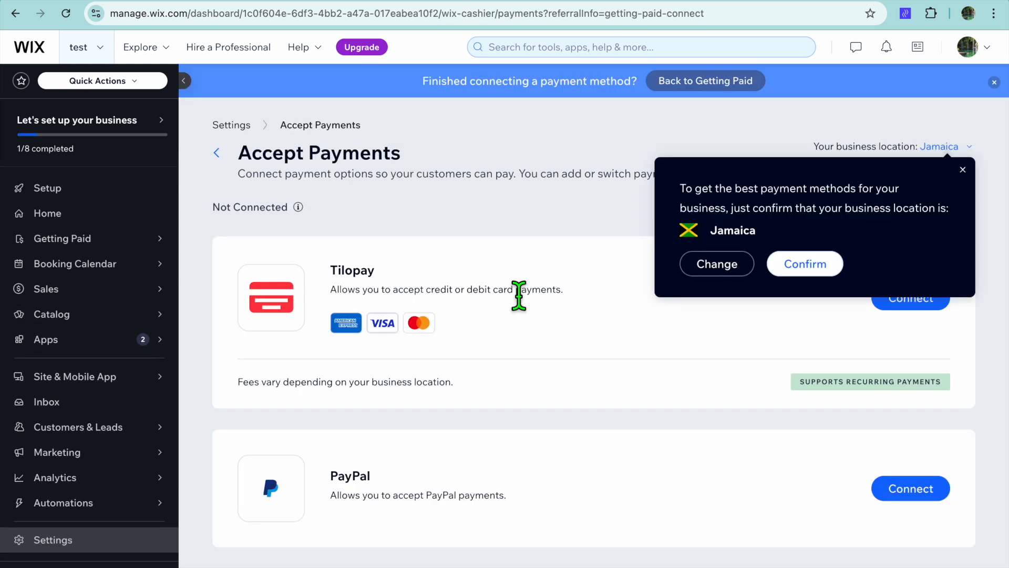
scroll(519, 296, down, 3)
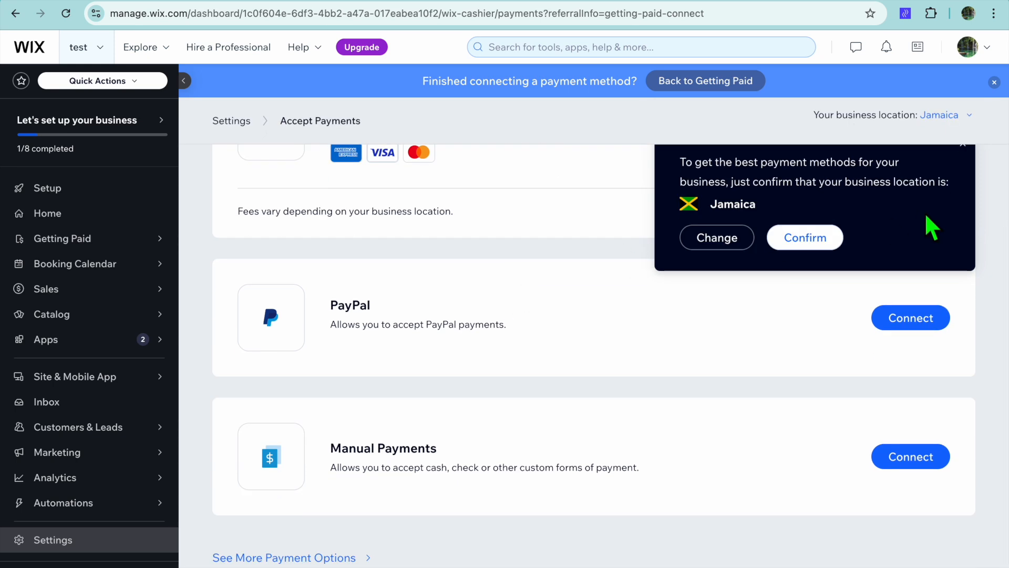
click(631, 249)
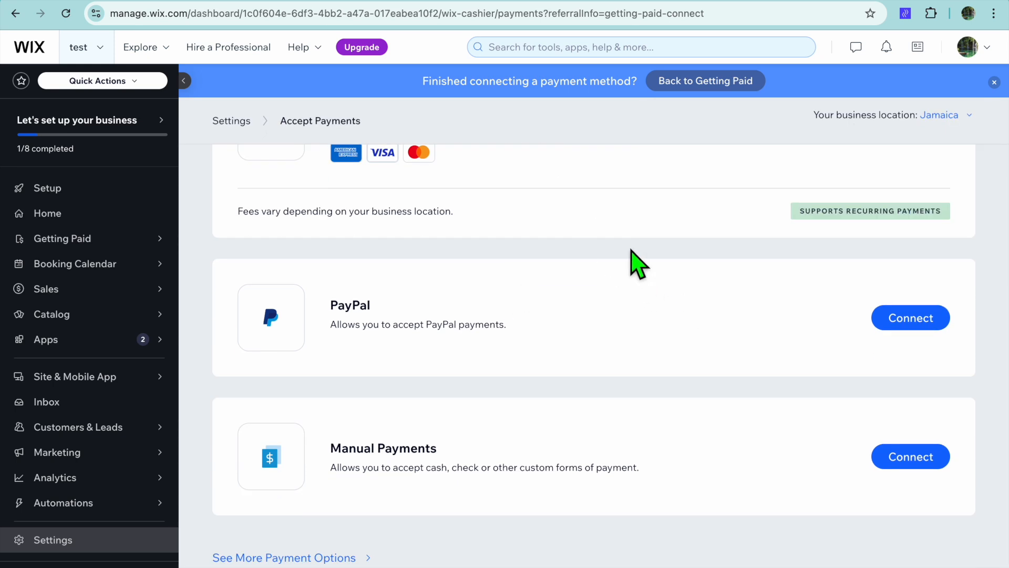
scroll(639, 265, up, 2)
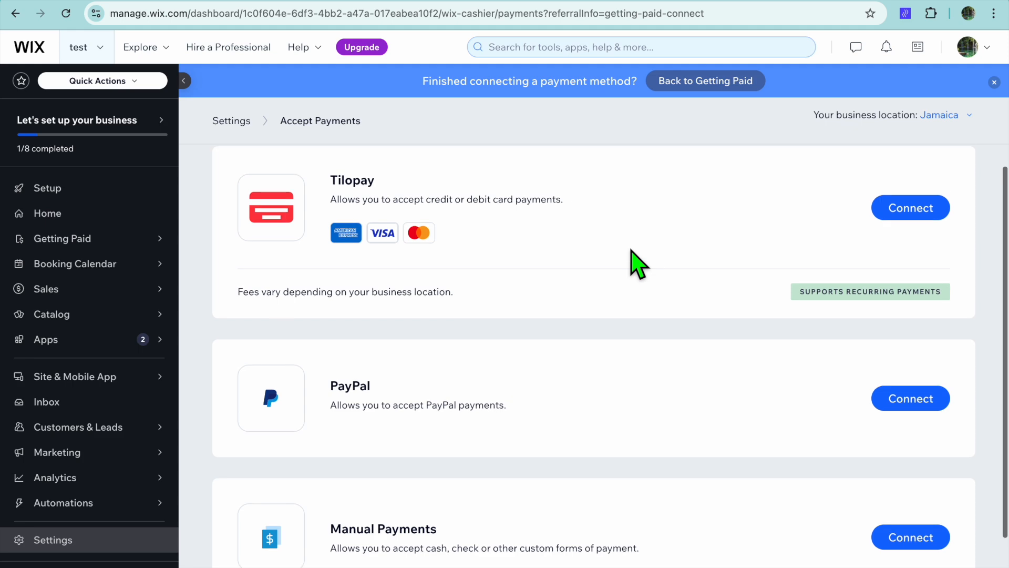
scroll(639, 266, up, 2)
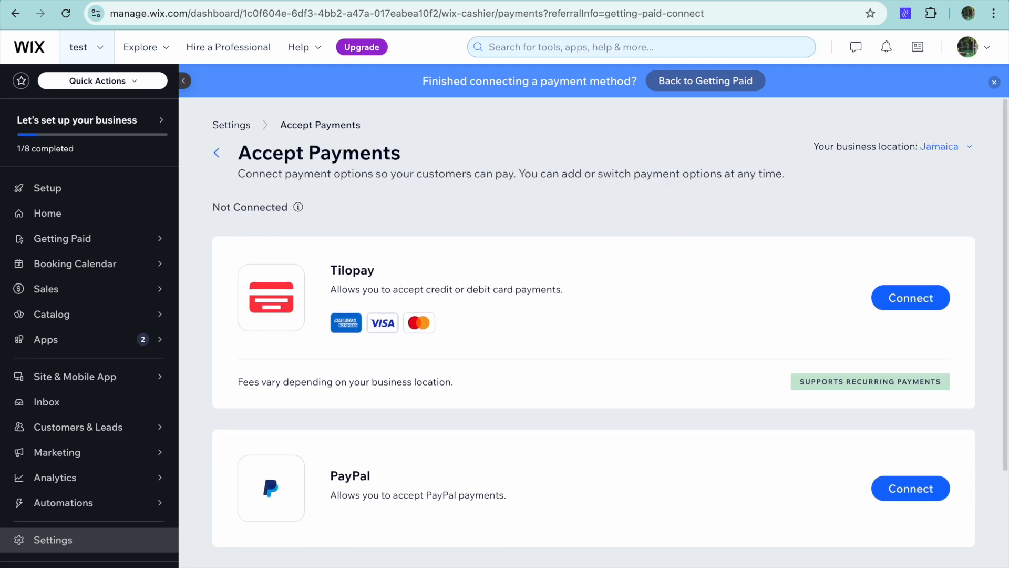
- Change the business location for accepting payments to United States
click(936, 152)
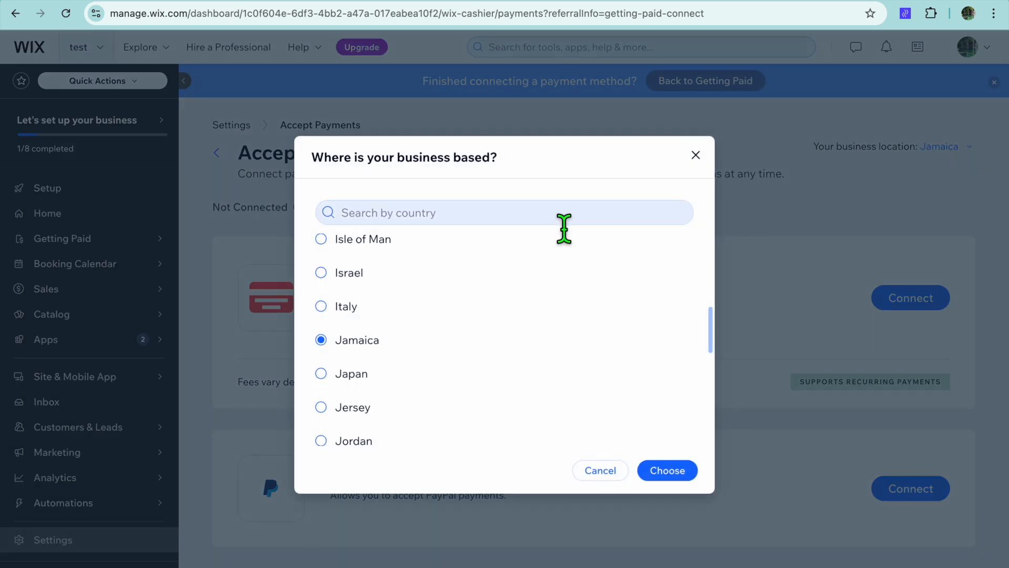
text(UNI)
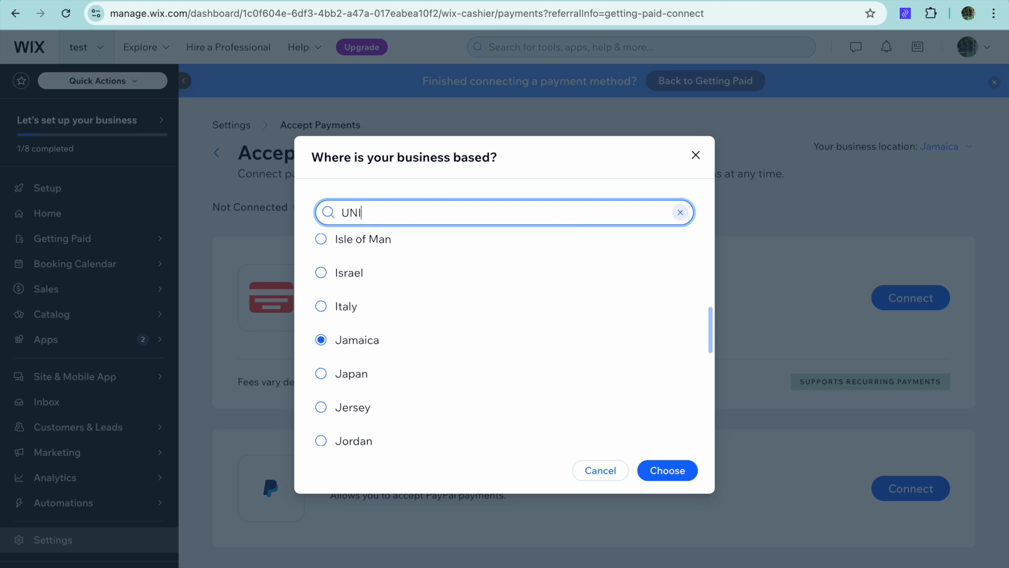
text(TED)
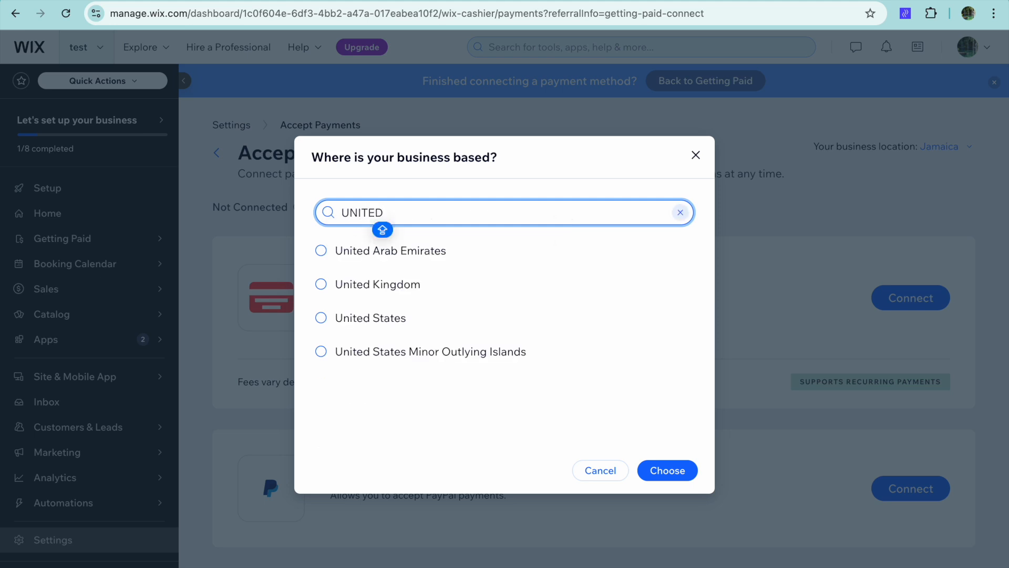
click(464, 318)
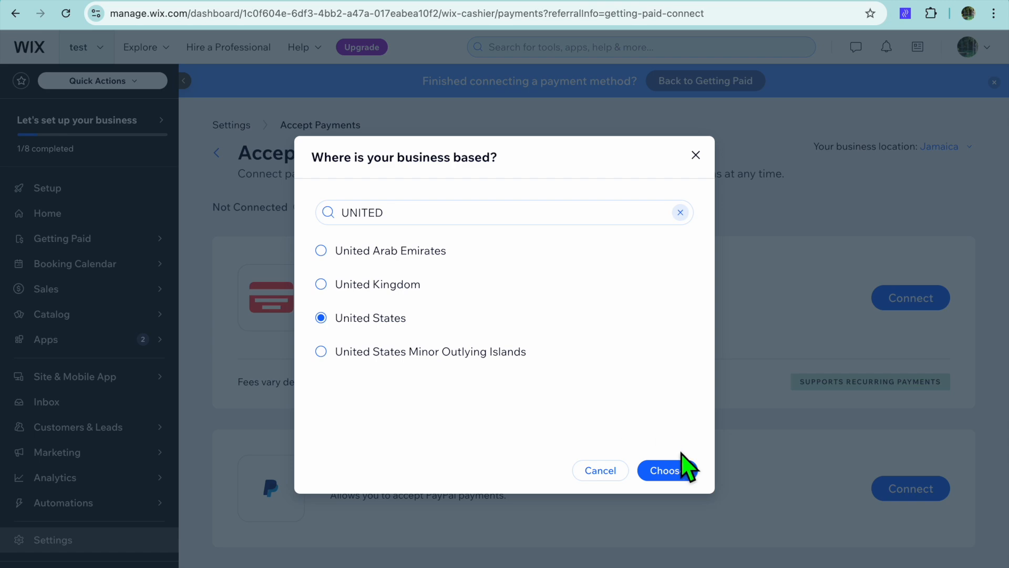
click(669, 472)
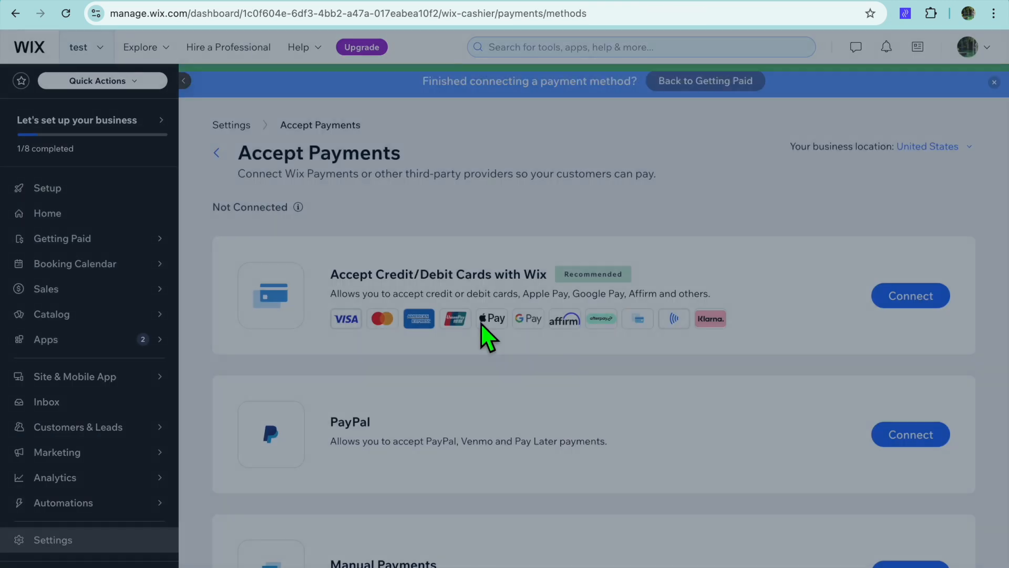
- Examine the payment providers offered for the United States, including the additional payment options
scroll(488, 337, down, 3)
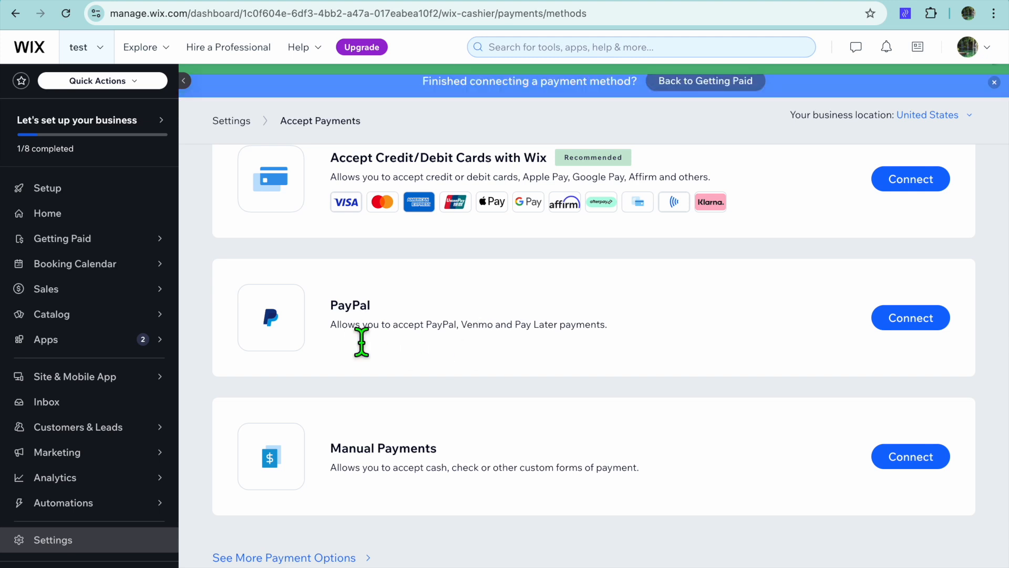
click(311, 558)
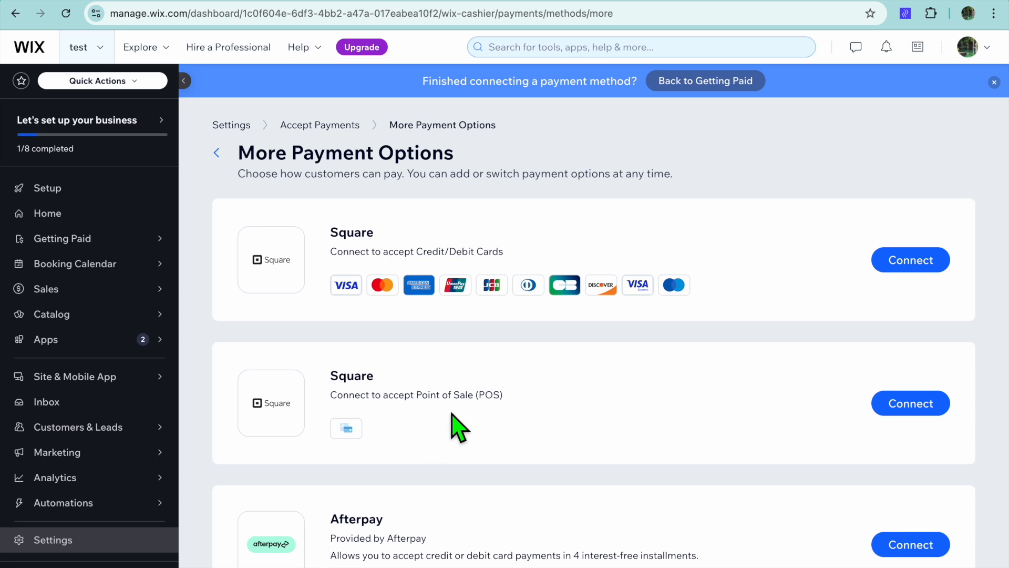
scroll(457, 427, down, 5)
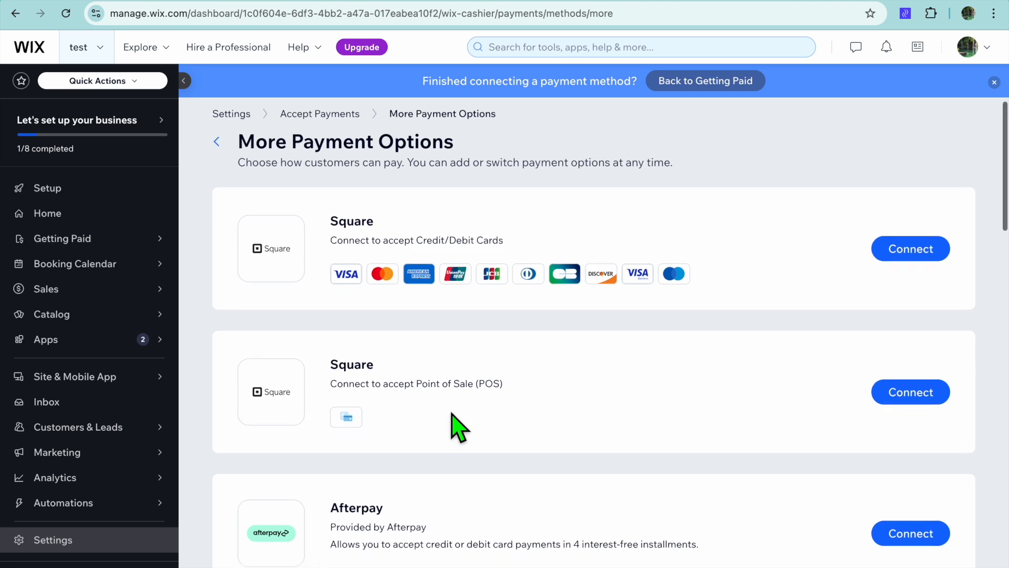
scroll(457, 427, down, 5)
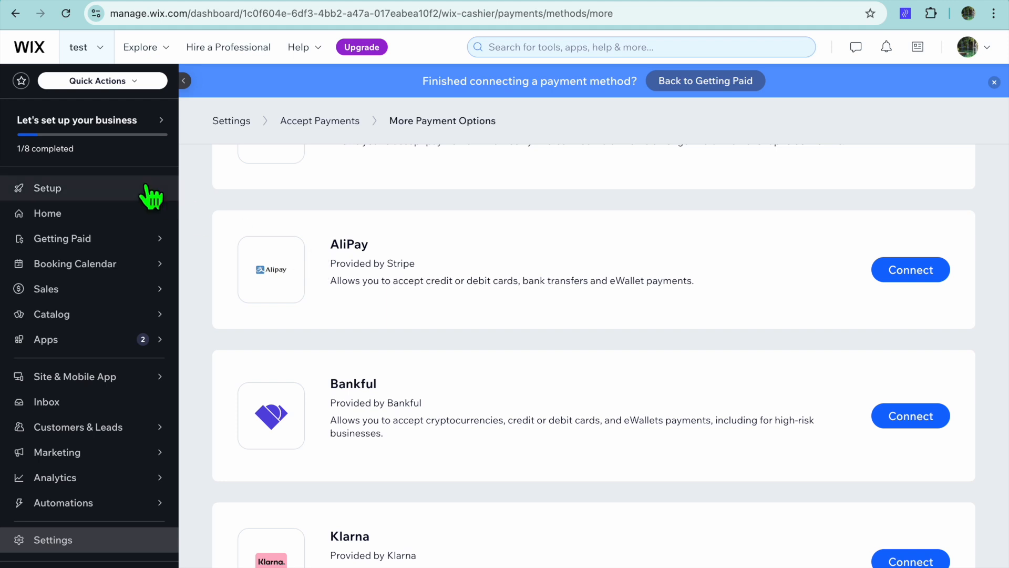
- Start the website design from a template in Setup and open the Rooftop Yoga template among the Yoga Instructor results for editing
click(118, 201)
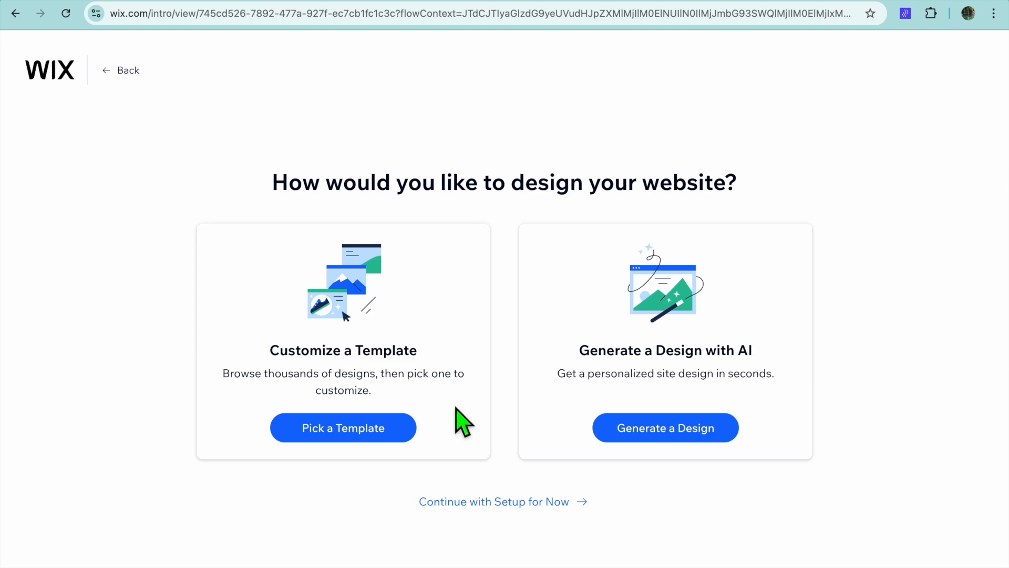
click(385, 434)
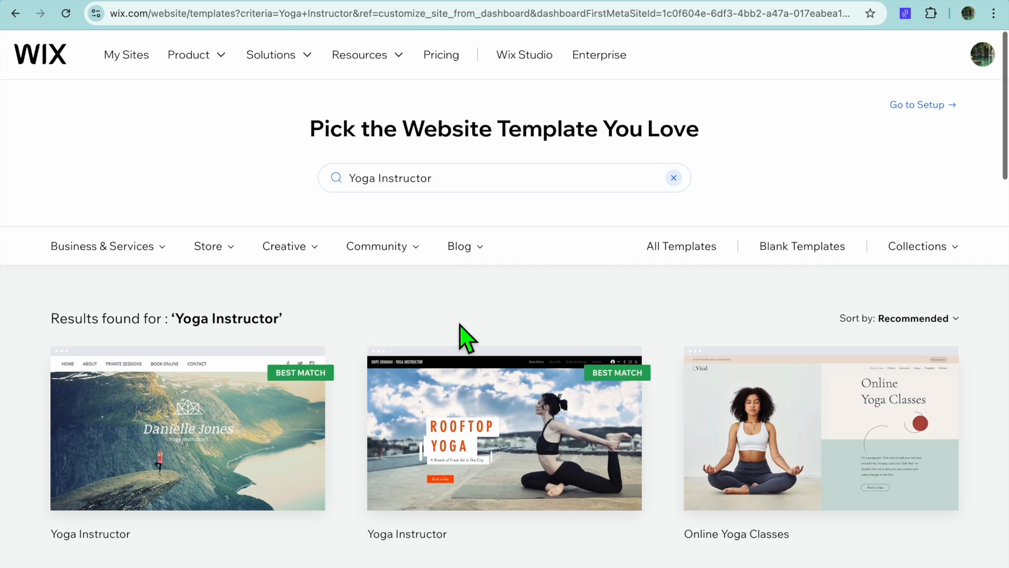
scroll(460, 324, down, 3)
scroll(460, 324, down, 15)
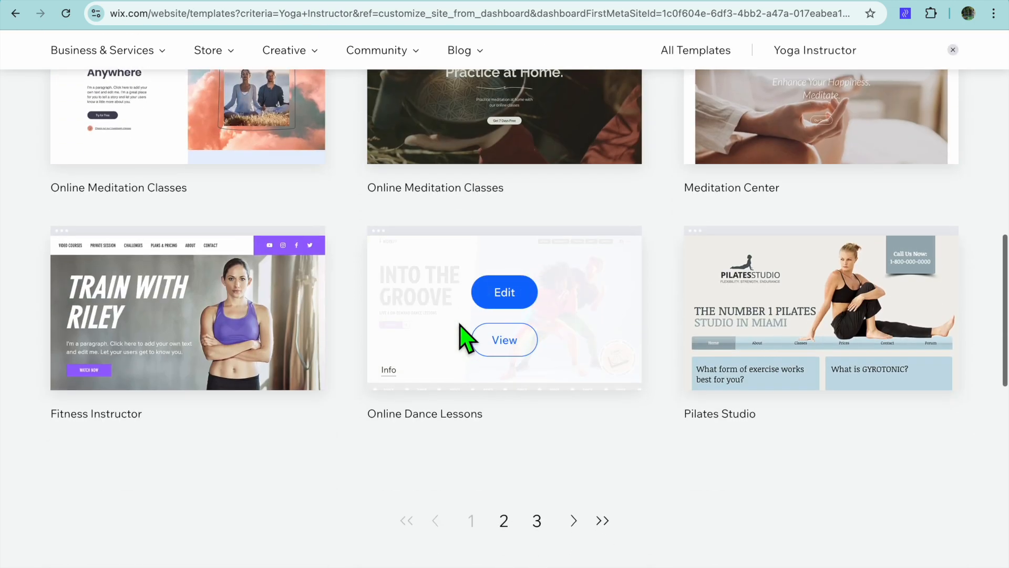
scroll(460, 323, up, 5)
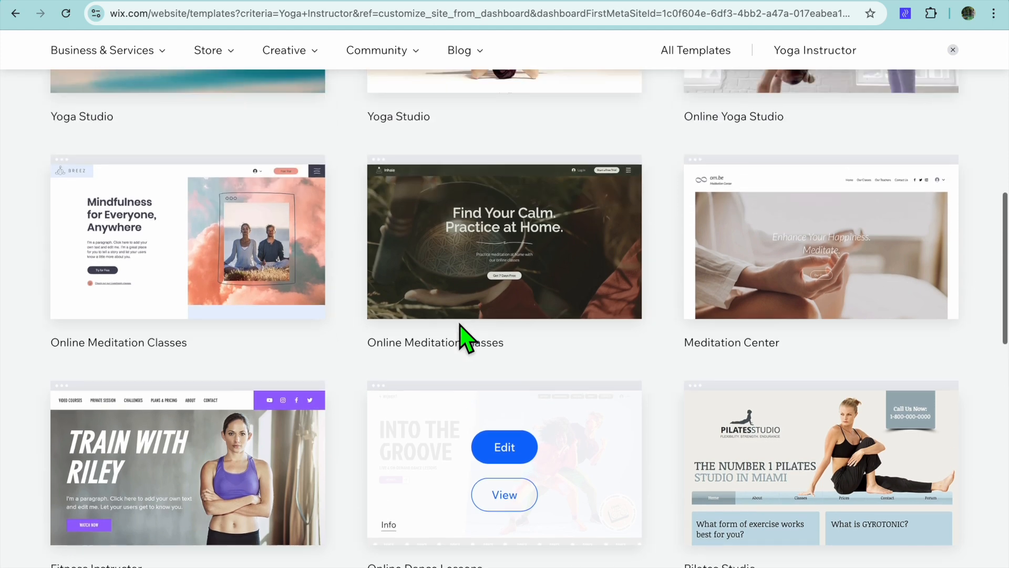
scroll(460, 324, up, 7)
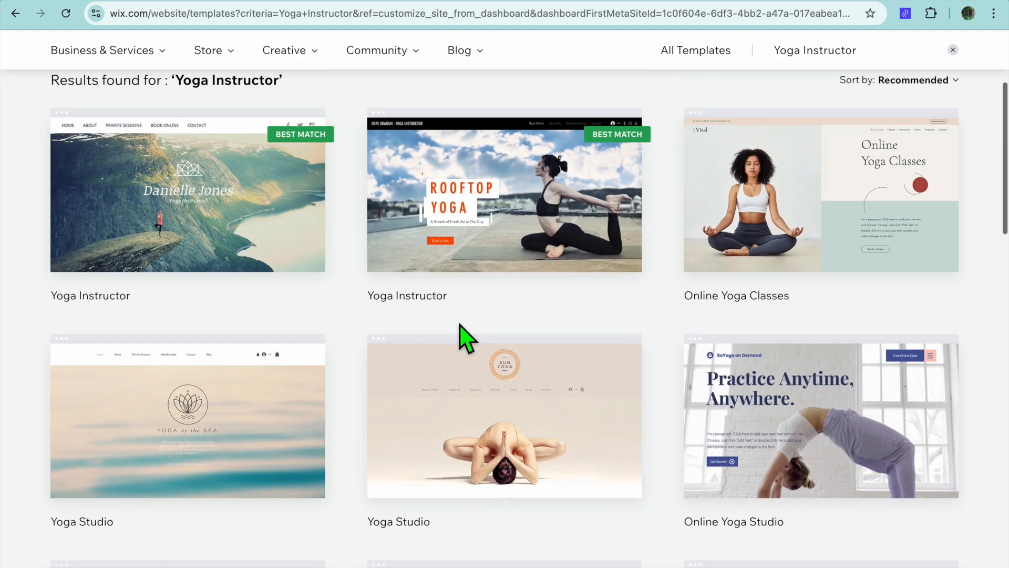
scroll(460, 324, down, 5)
scroll(460, 323, up, 4)
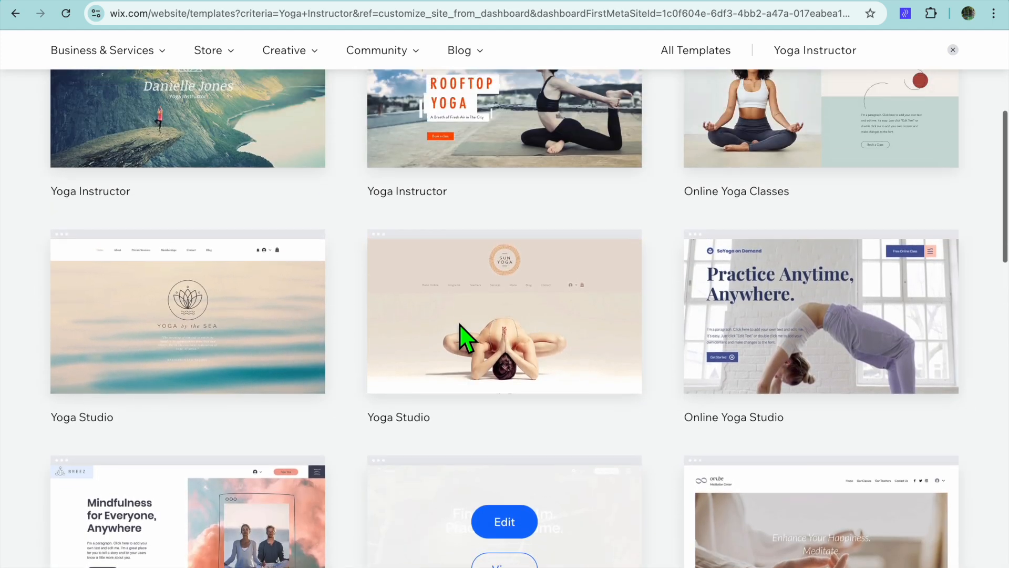
scroll(460, 326, up, 3)
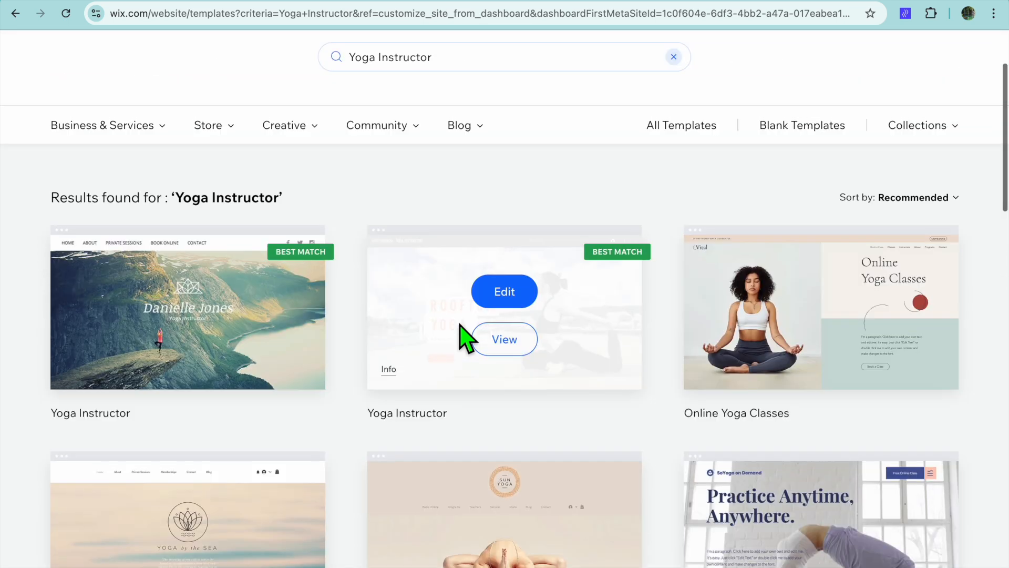
mouse_move(564, 333)
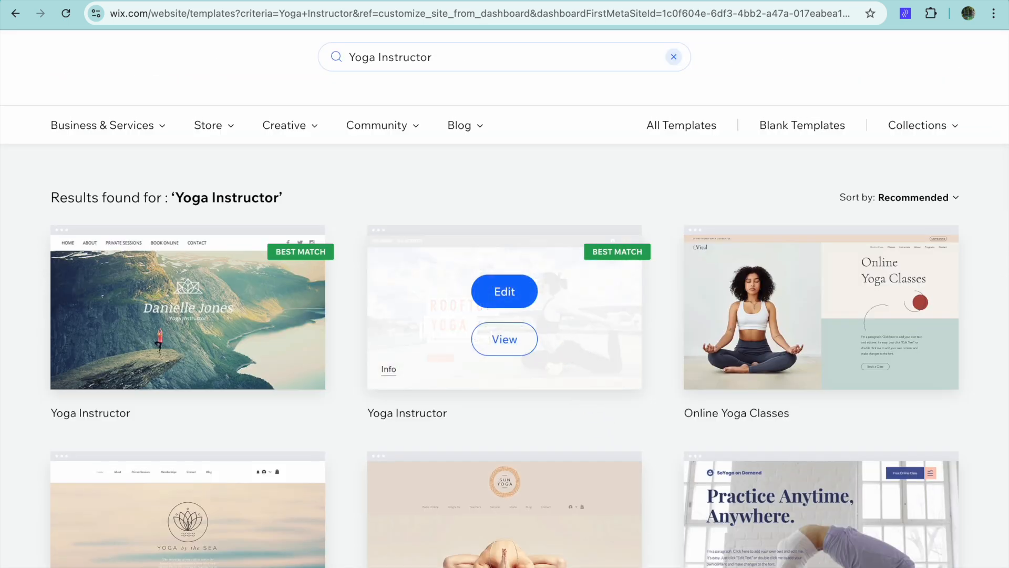
click(504, 291)
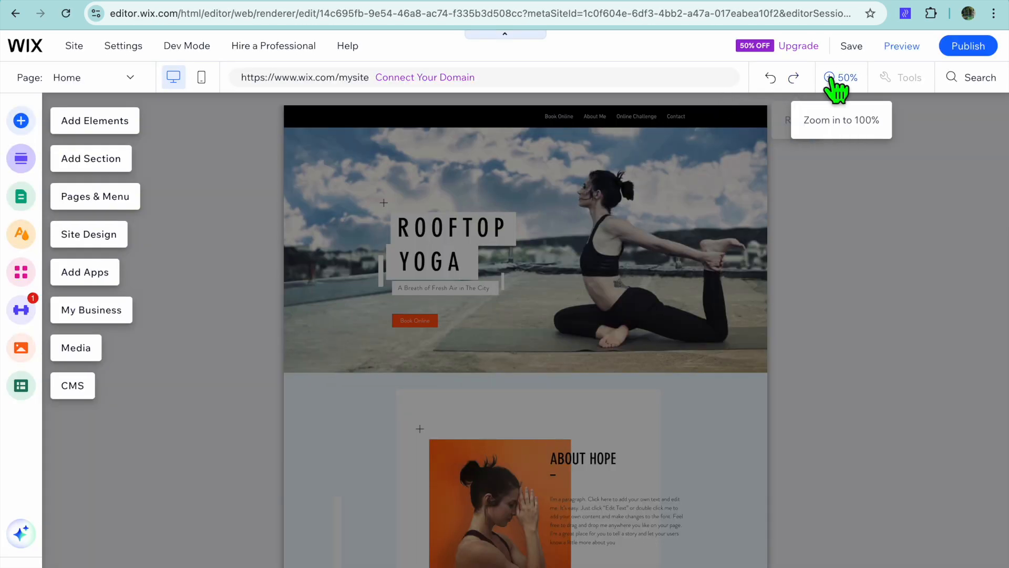
- Zoom the editor to 100% and change the header's site title button text to "JASON TUTORIALS - YOGA INSTRUCTOR"
click(836, 78)
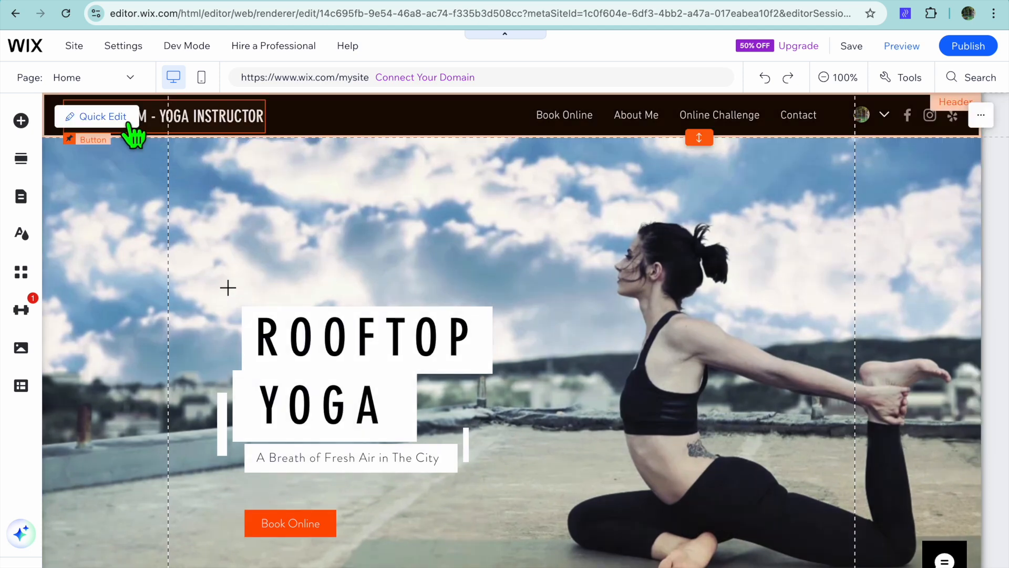
click(177, 119)
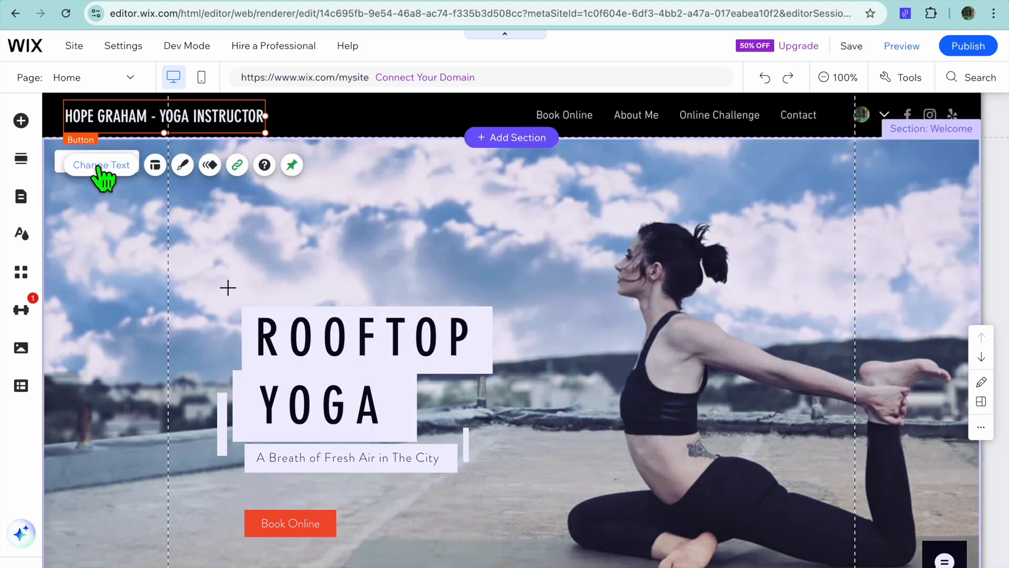
click(101, 166)
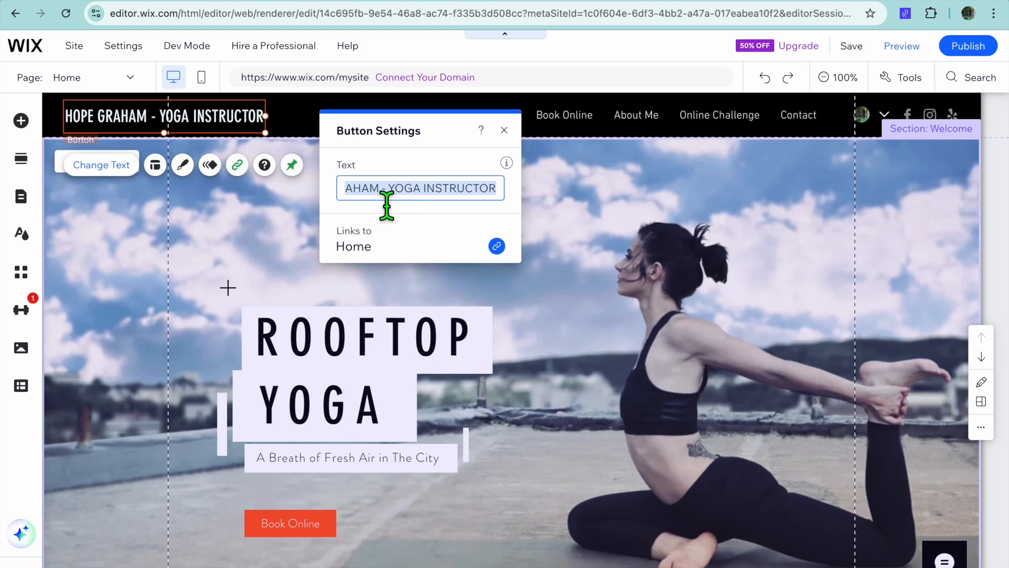
drag(387, 205, 305, 187)
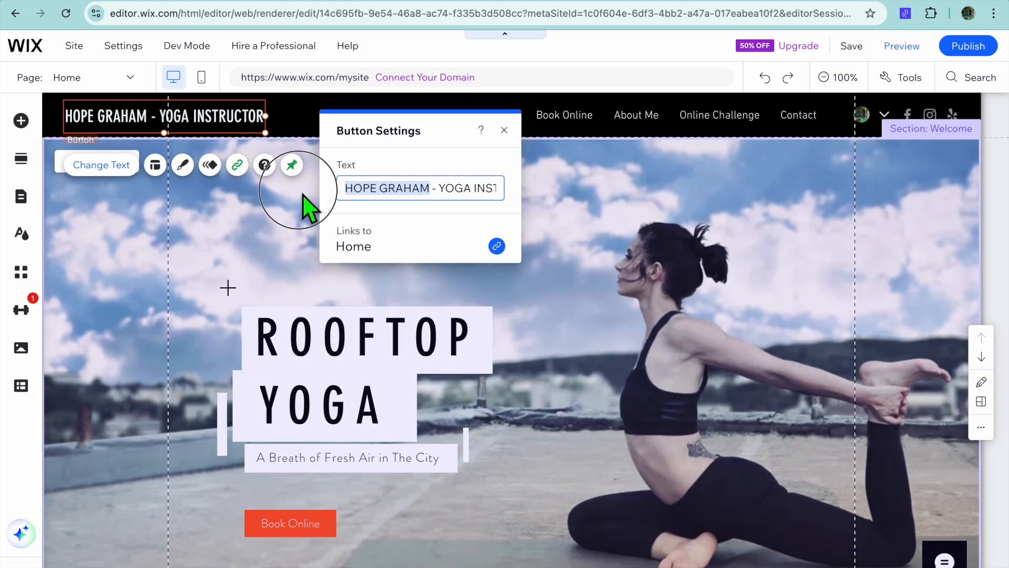
text(JASON T)
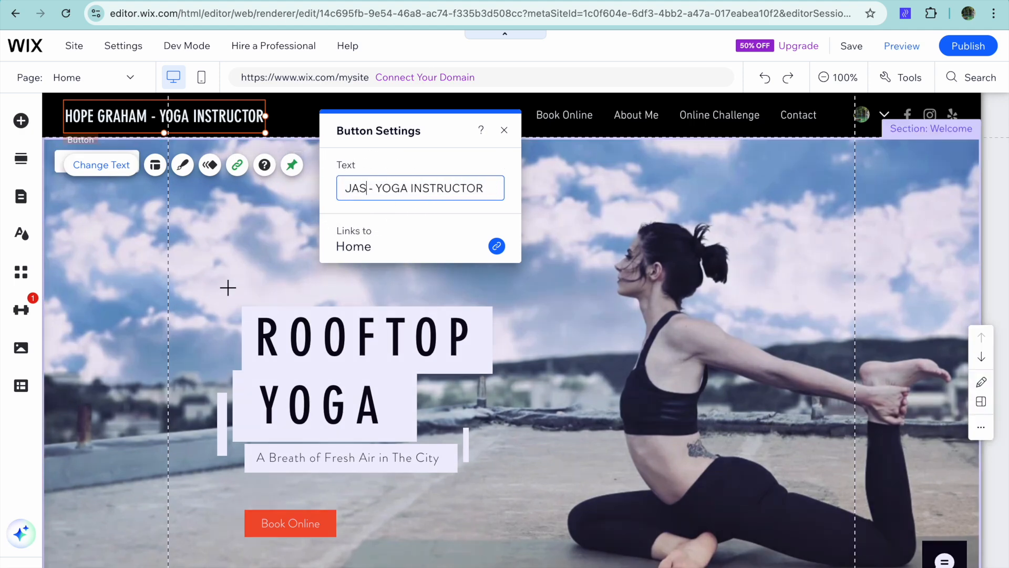
text(UTORIAL)
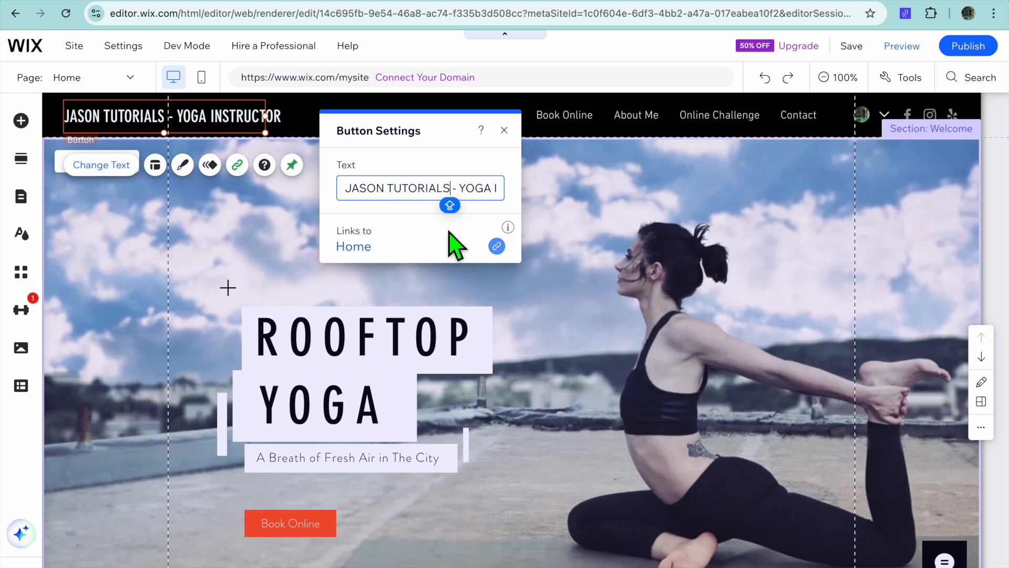
click(504, 130)
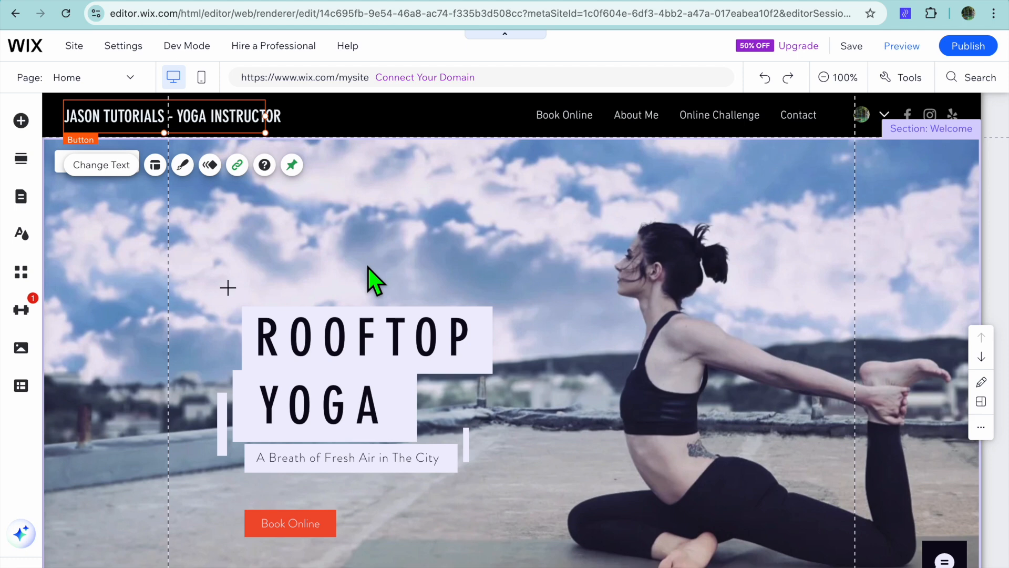
- Open Quick Edit for the Welcome section and review its editable backgrounds, vector art, titles and button
click(421, 254)
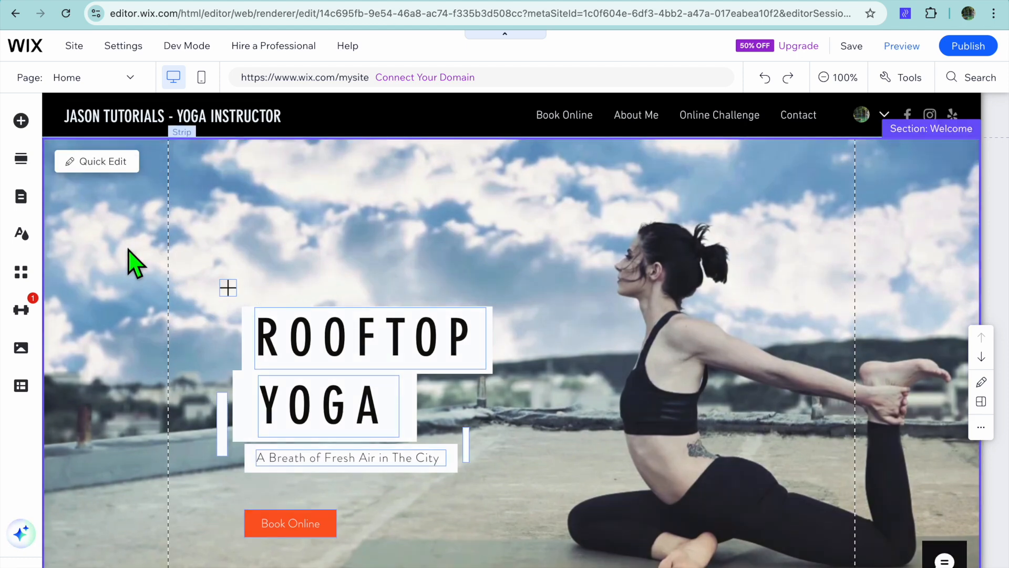
click(116, 164)
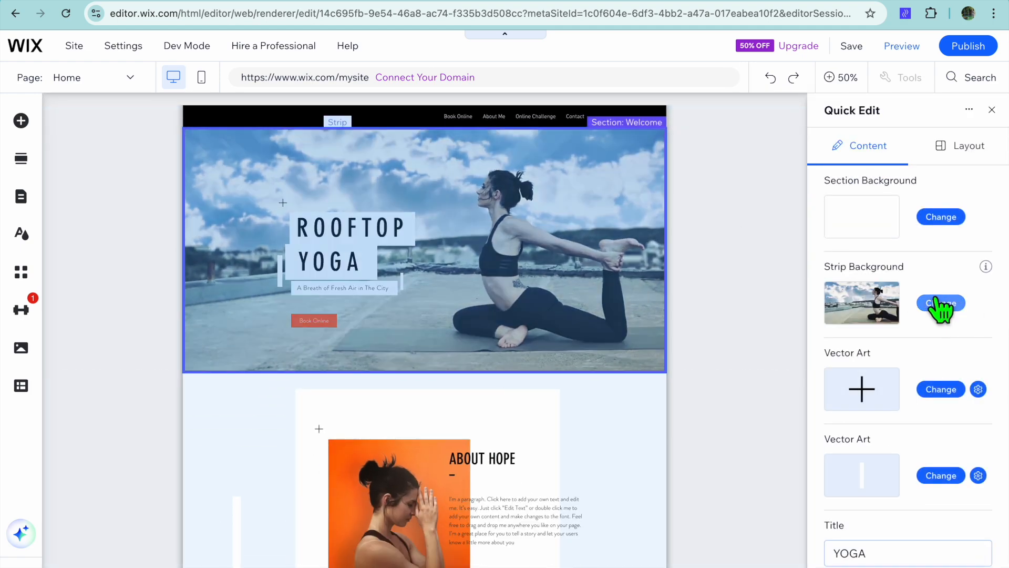
scroll(900, 453, down, 2)
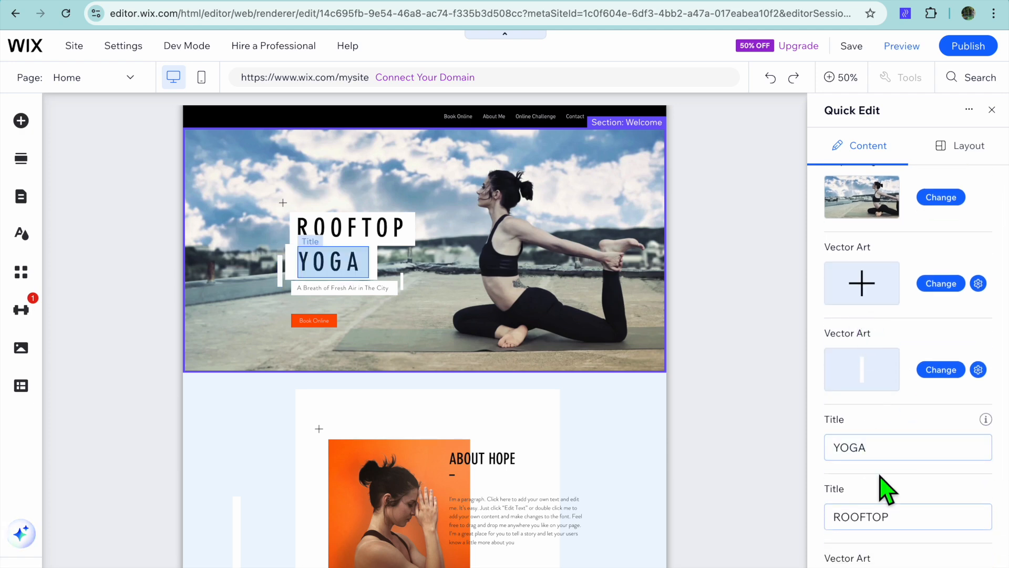
scroll(880, 486, down, 2)
scroll(876, 474, down, 1)
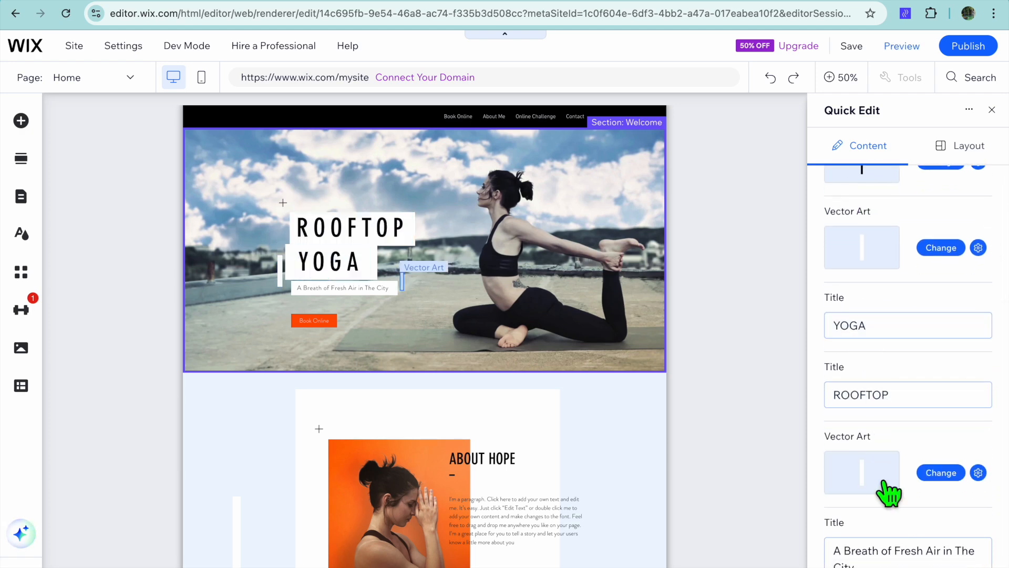
scroll(883, 558, down, 2)
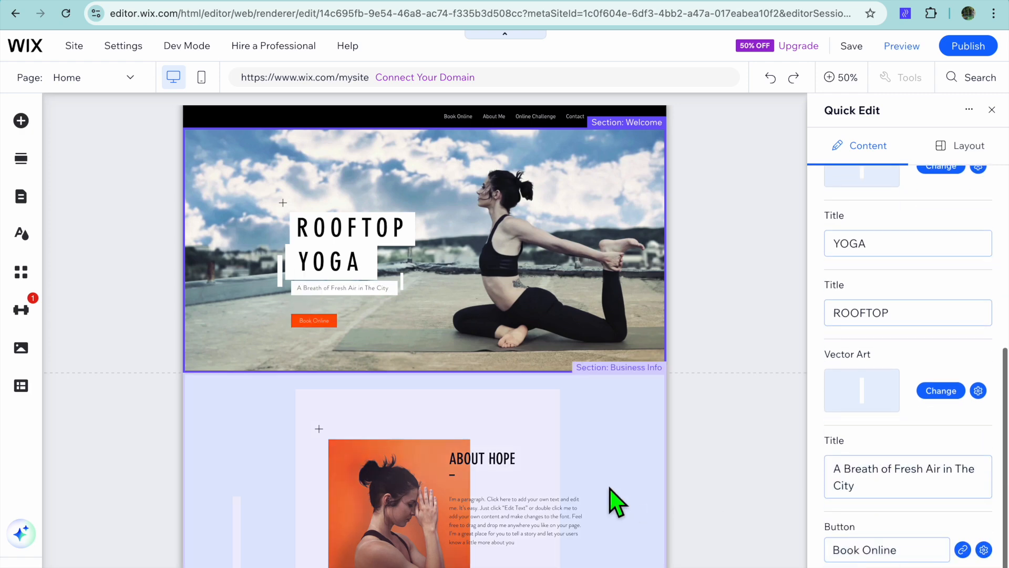
- Review the Business Info section's editable content in Quick Edit, close it, and return to the start of the Home page
click(538, 449)
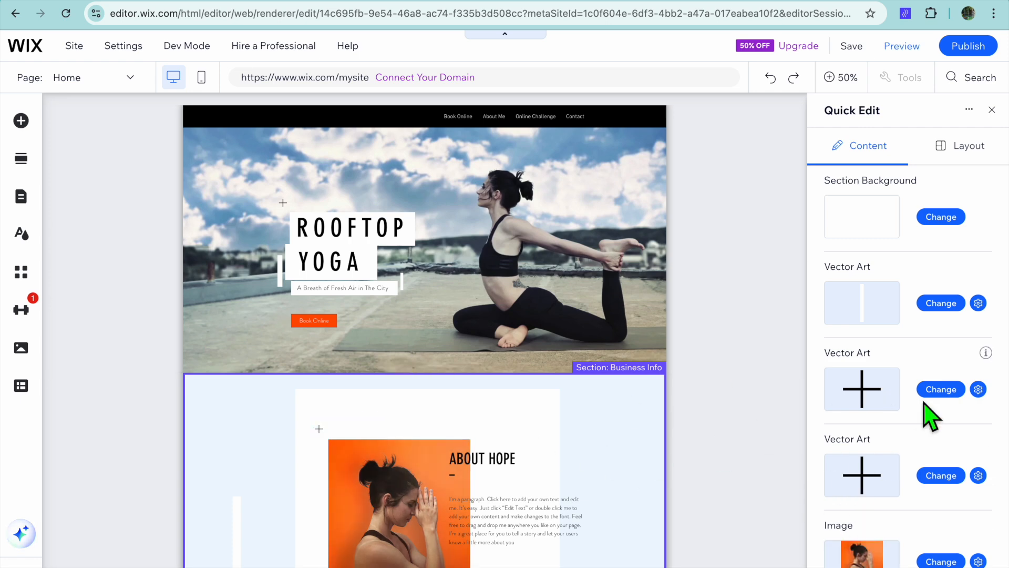
scroll(931, 413, down, 8)
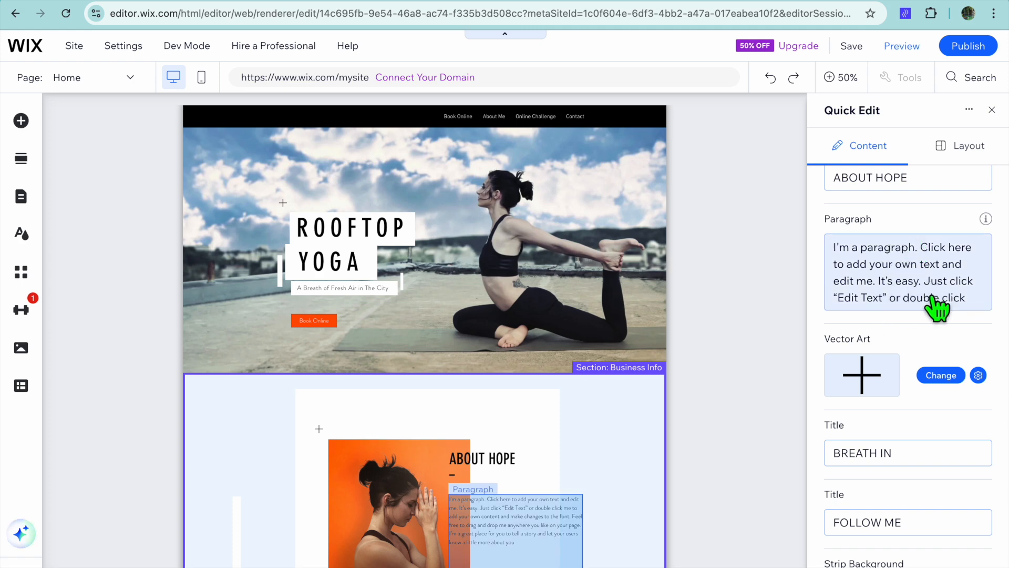
scroll(560, 509, down, 5)
scroll(560, 523, down, 2)
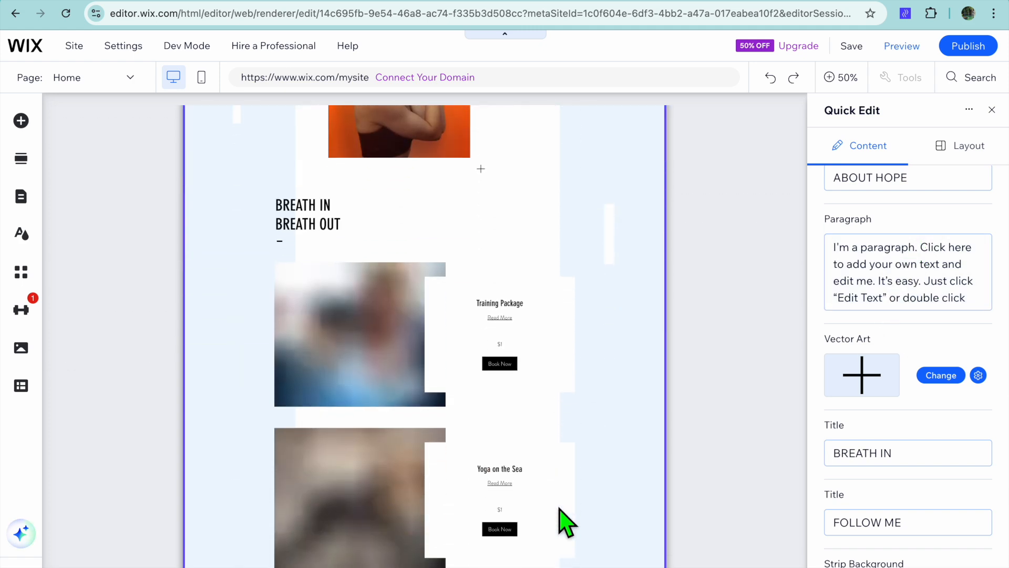
scroll(561, 523, up, 4)
scroll(560, 523, up, 4)
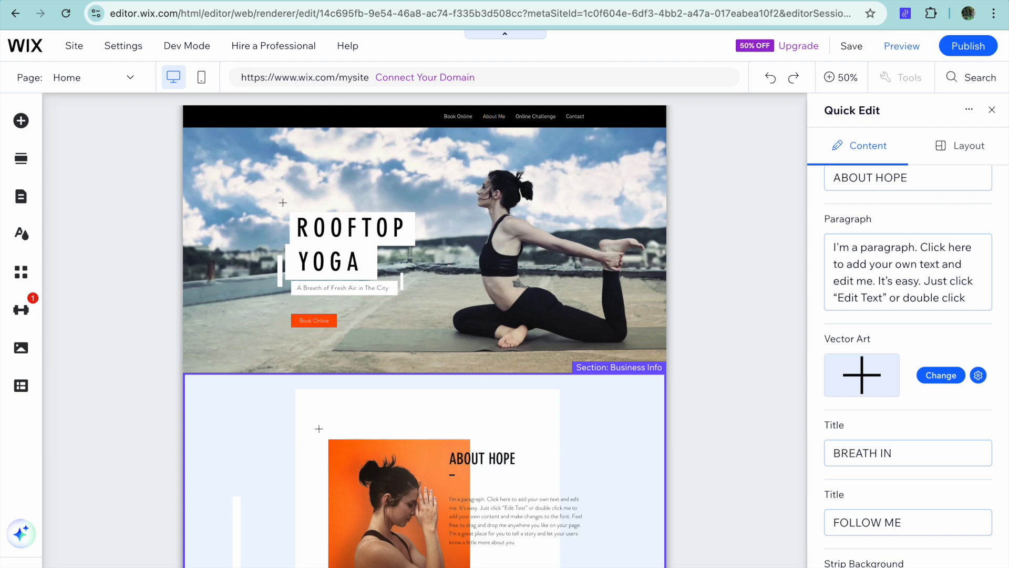
click(992, 109)
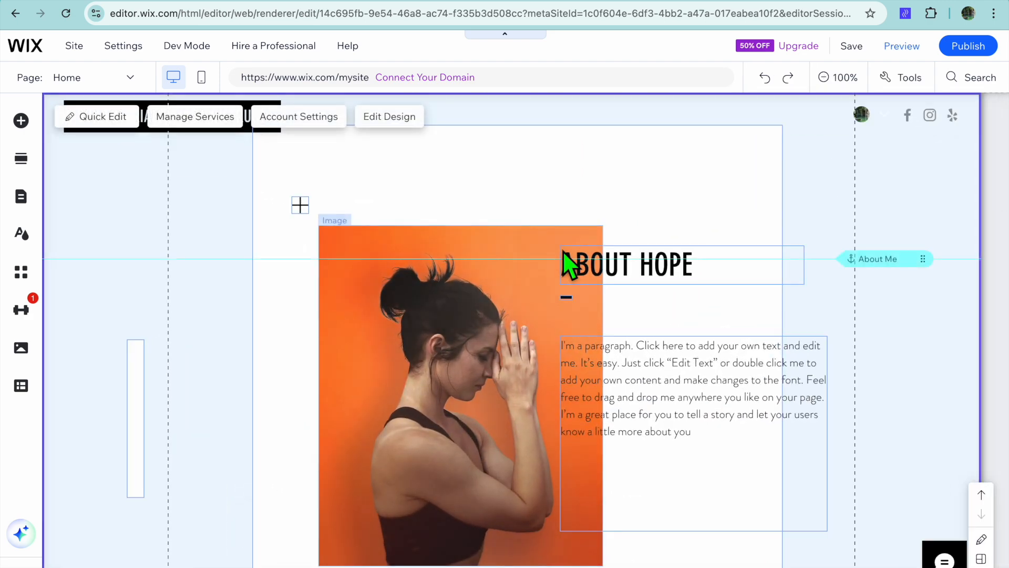
scroll(563, 250, up, 5)
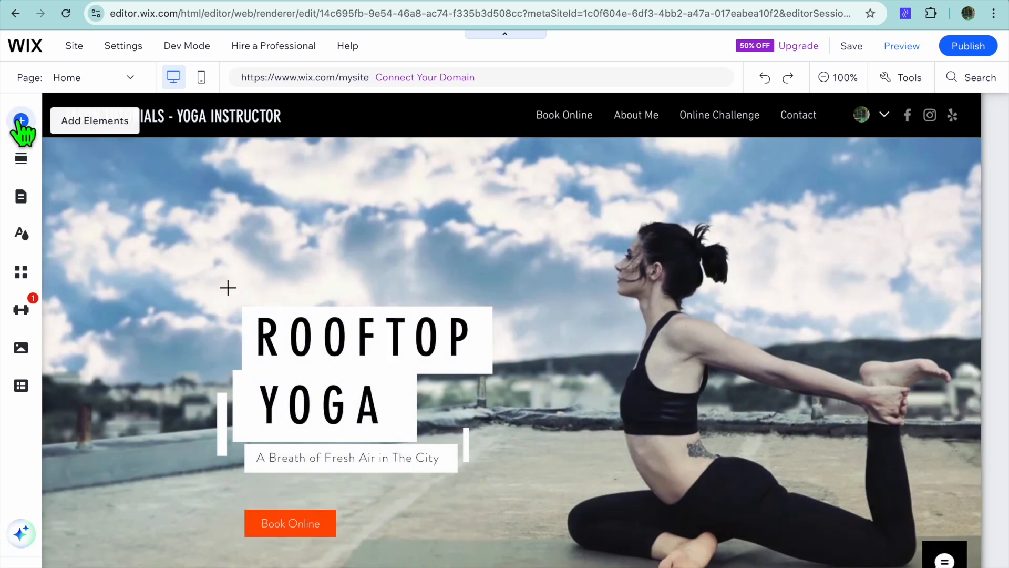
- Browse the elements that can be added to the site, including the Image and Menu & Anchor categories
click(20, 122)
click(96, 174)
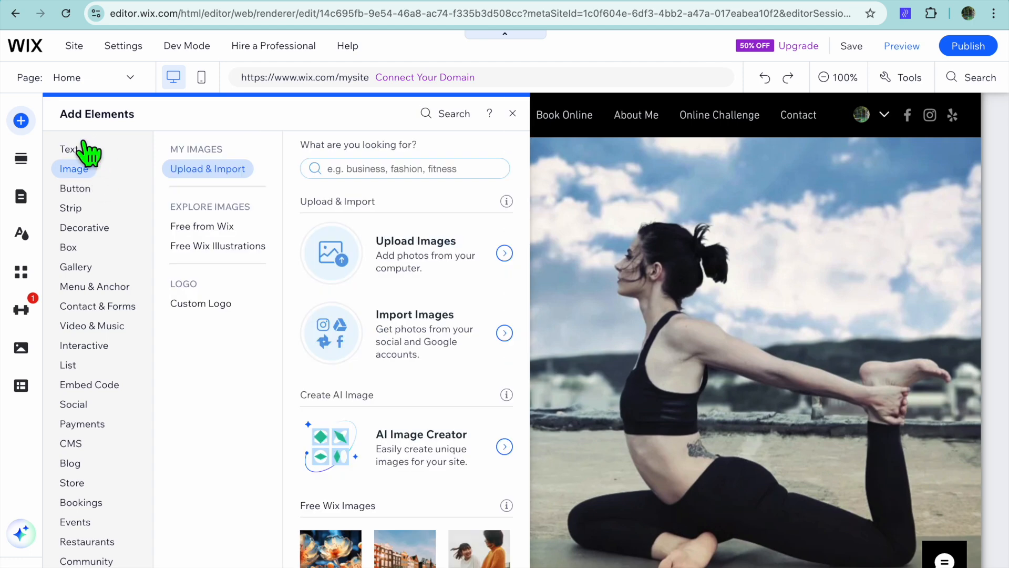
click(113, 305)
click(115, 288)
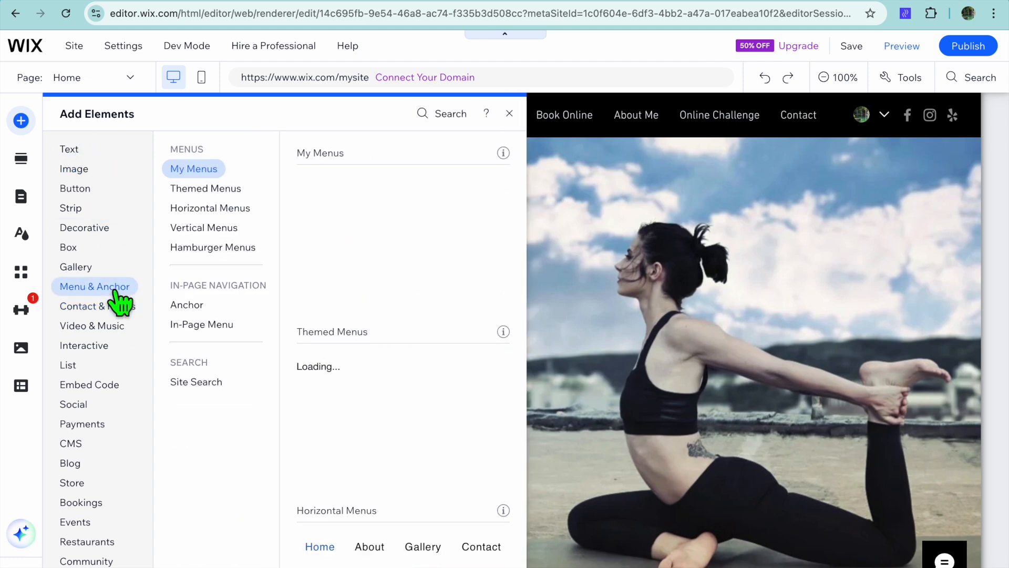
- Look through the site pages and the Store option for adding a new page, then close both without adding anything
click(21, 198)
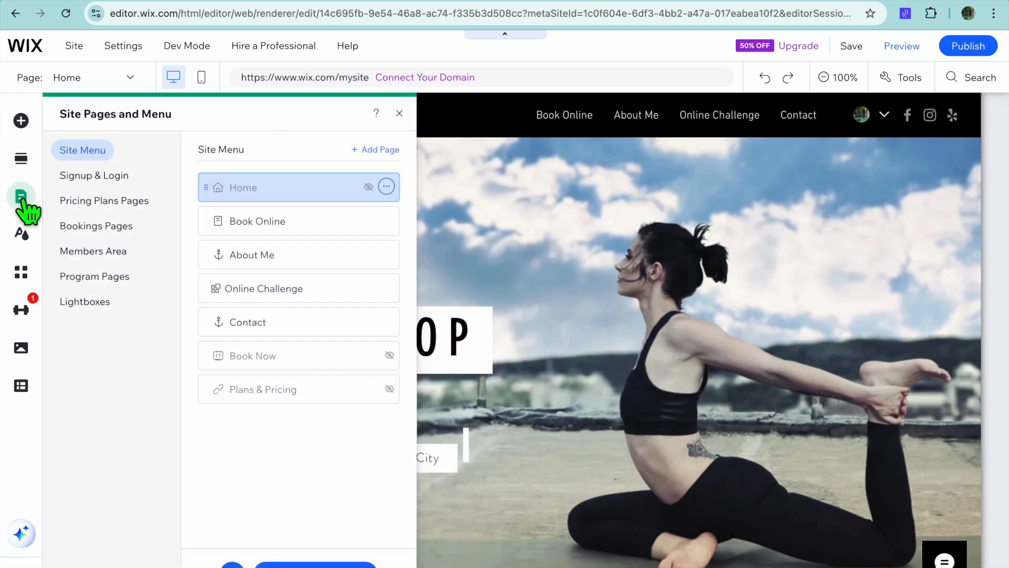
click(371, 150)
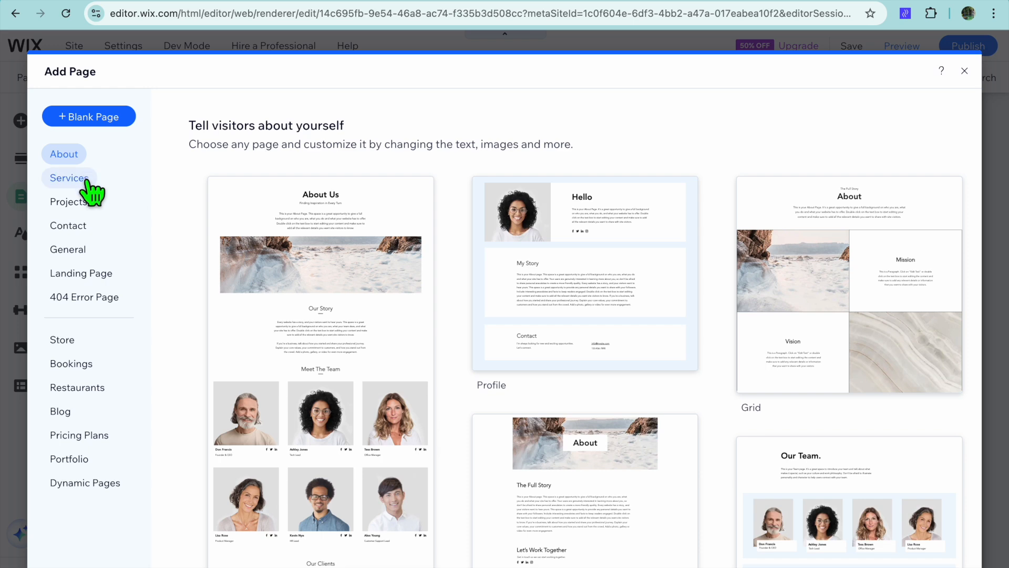
click(92, 341)
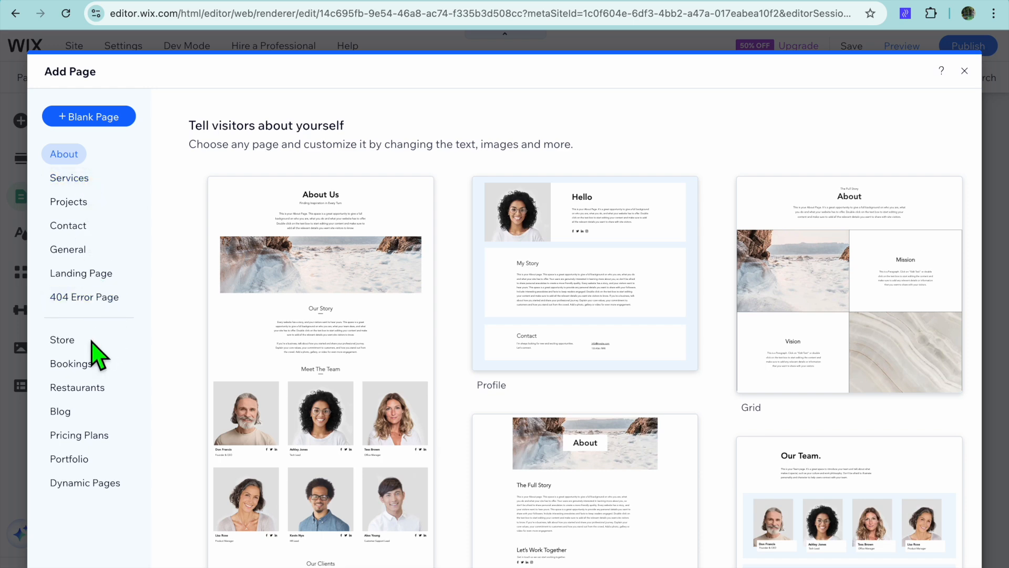
click(65, 343)
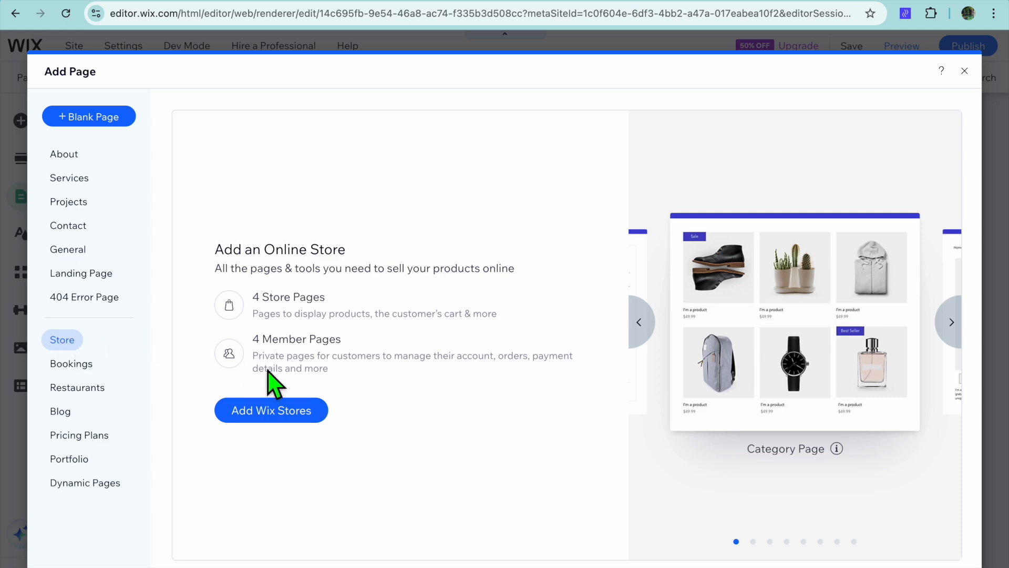
click(966, 73)
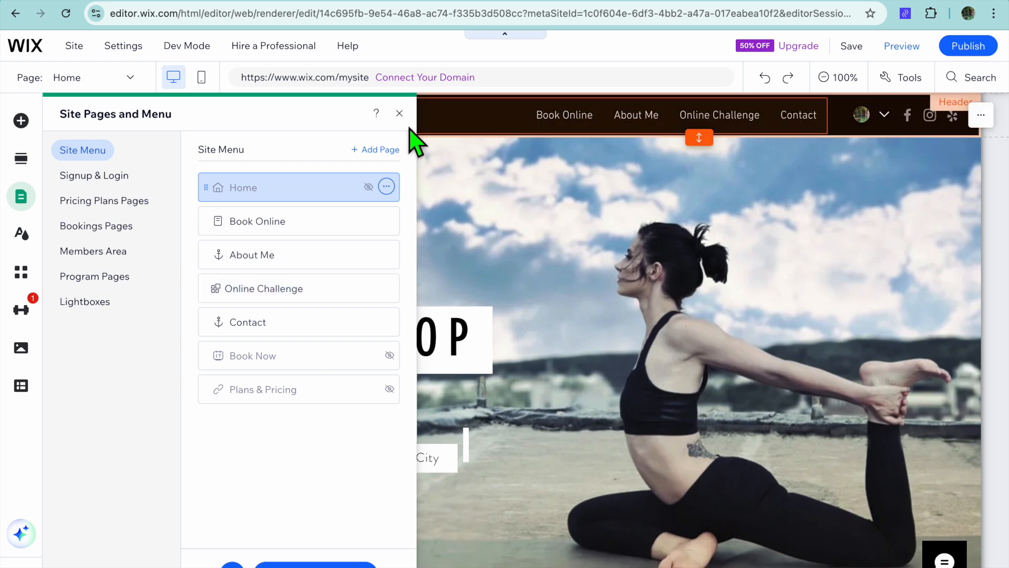
click(400, 113)
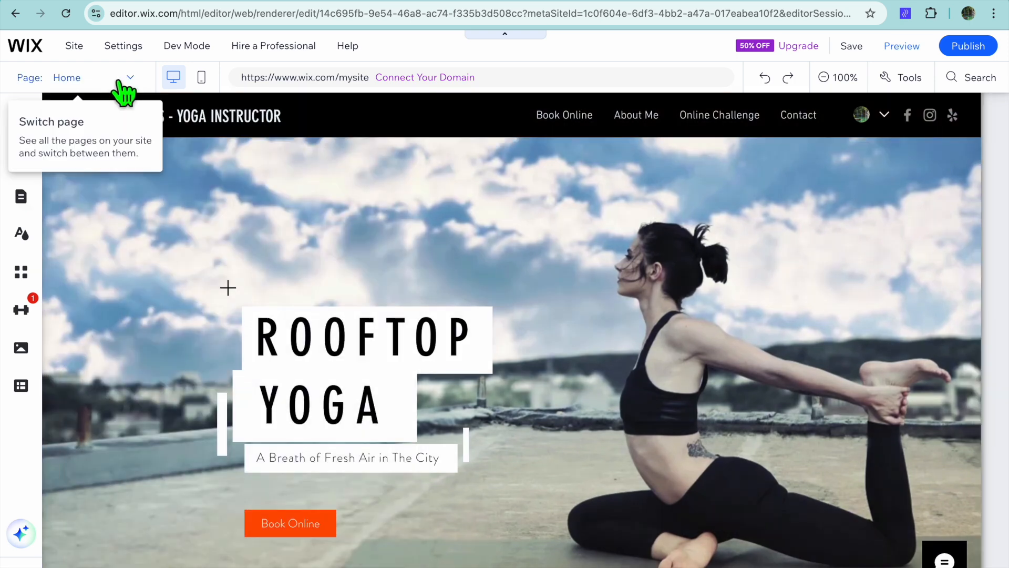
- Switch to the Book Now page under Bookings Pages and review its listed services down to the footer
click(117, 77)
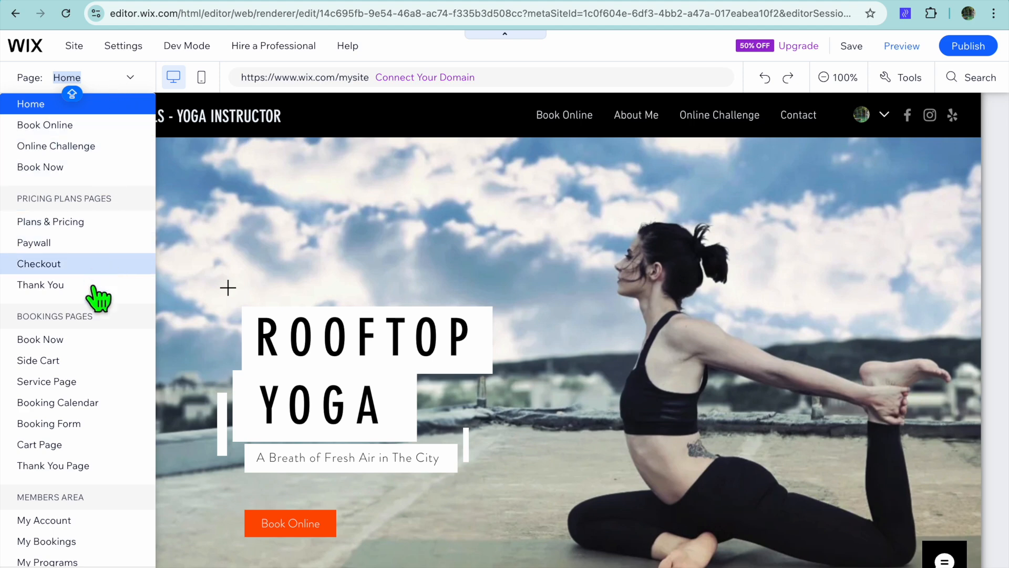
click(87, 346)
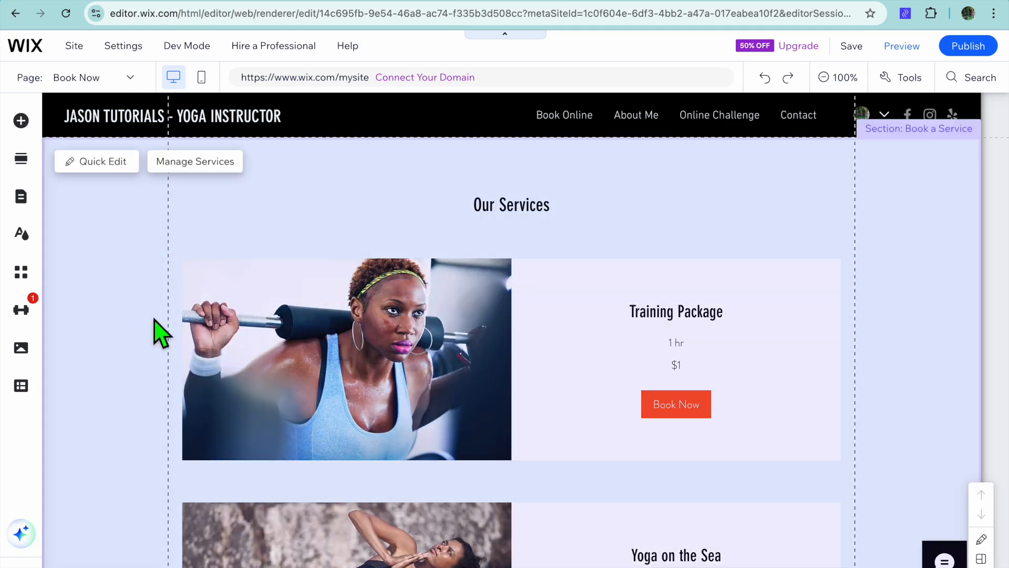
scroll(195, 325, down, 15)
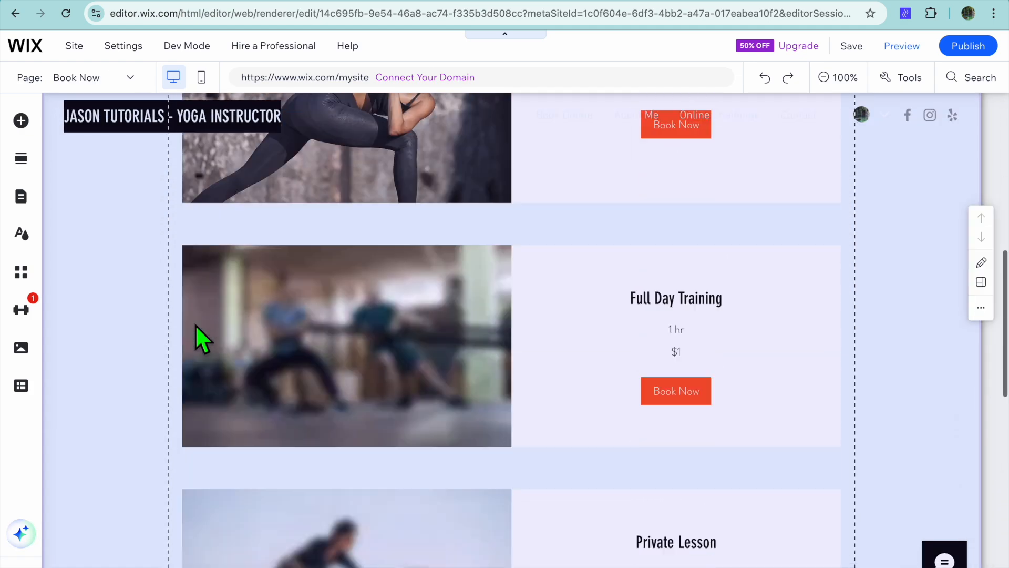
scroll(195, 325, up, 15)
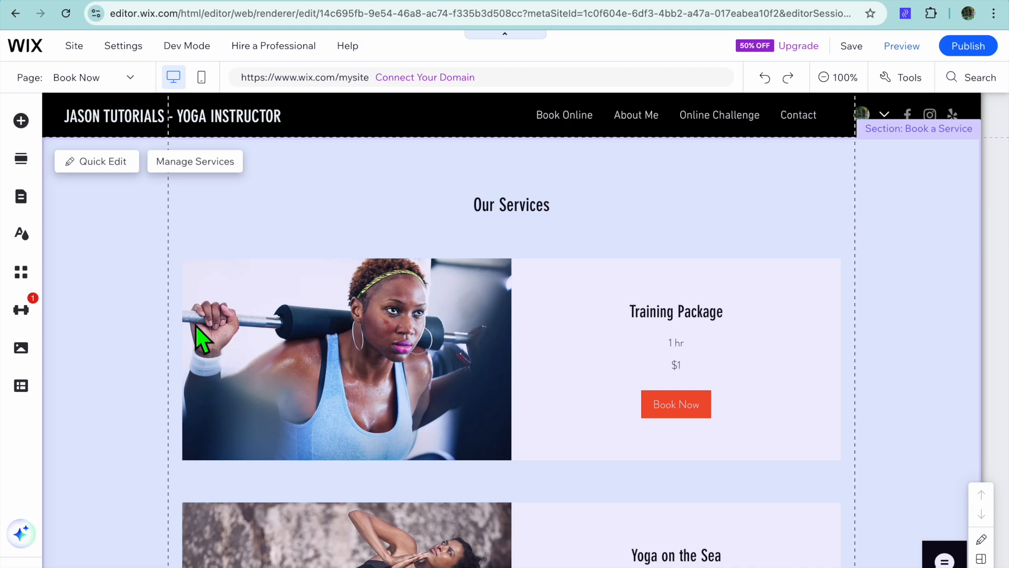
scroll(196, 325, down, 8)
scroll(196, 325, down, 15)
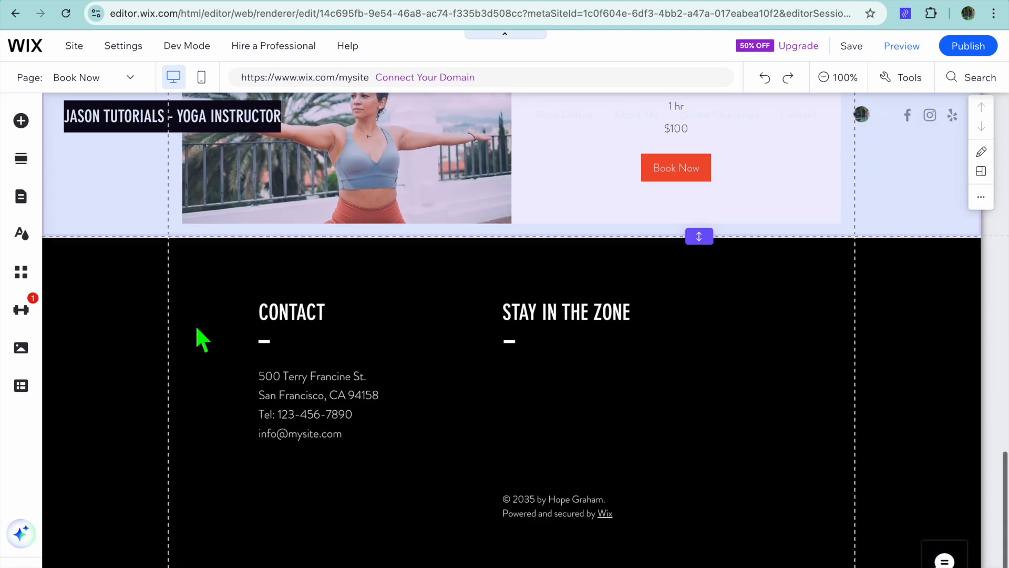
scroll(199, 339, up, 20)
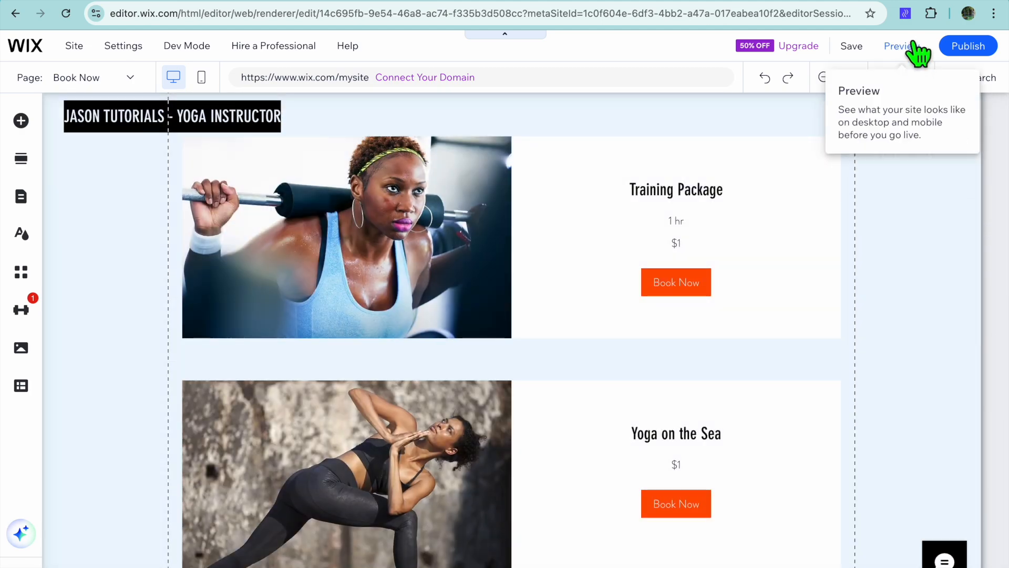
- Preview the site and open the Yoga on the Sea booking page to examine its date and time selection
click(915, 44)
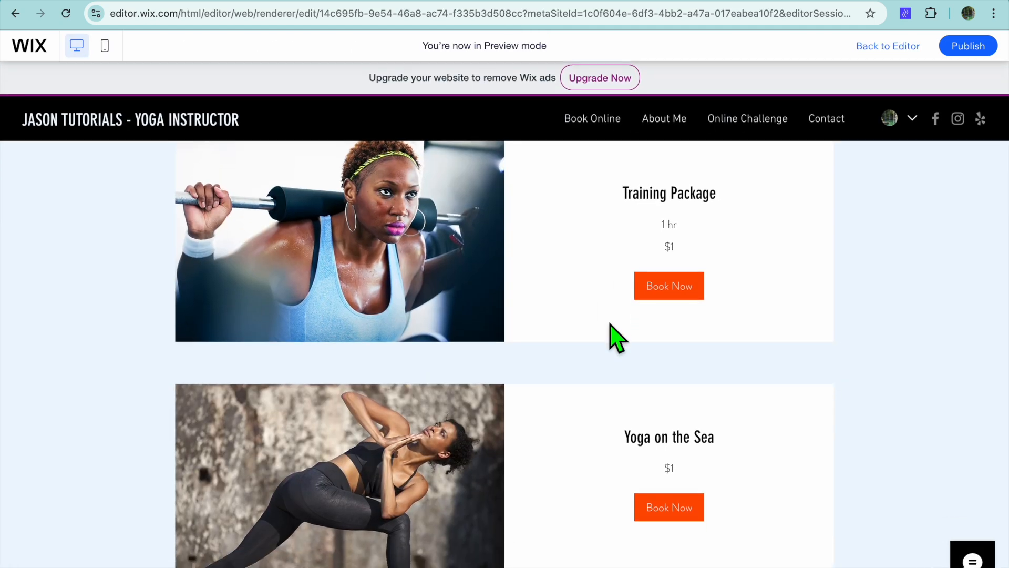
scroll(610, 331, down, 5)
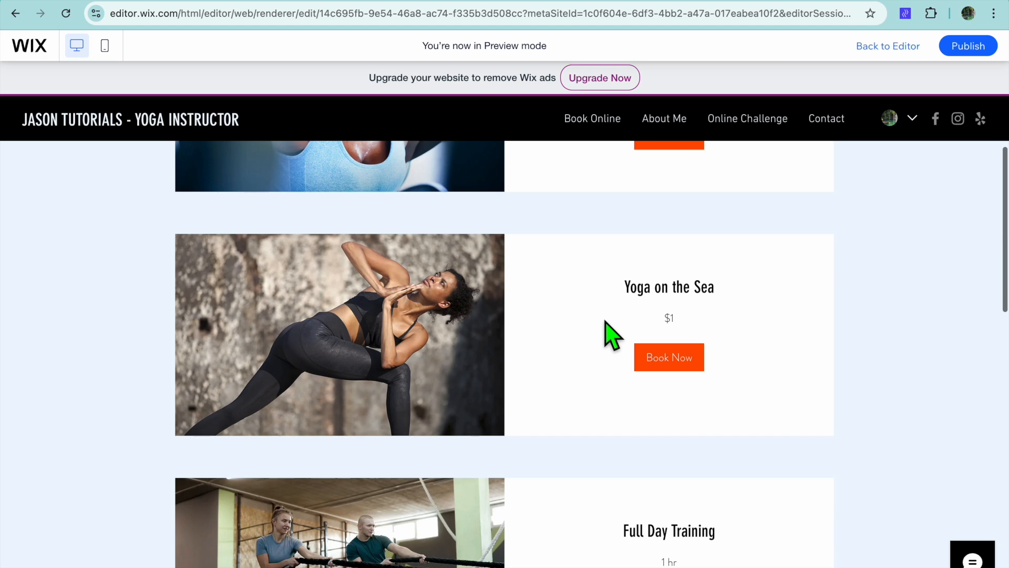
scroll(606, 323, down, 3)
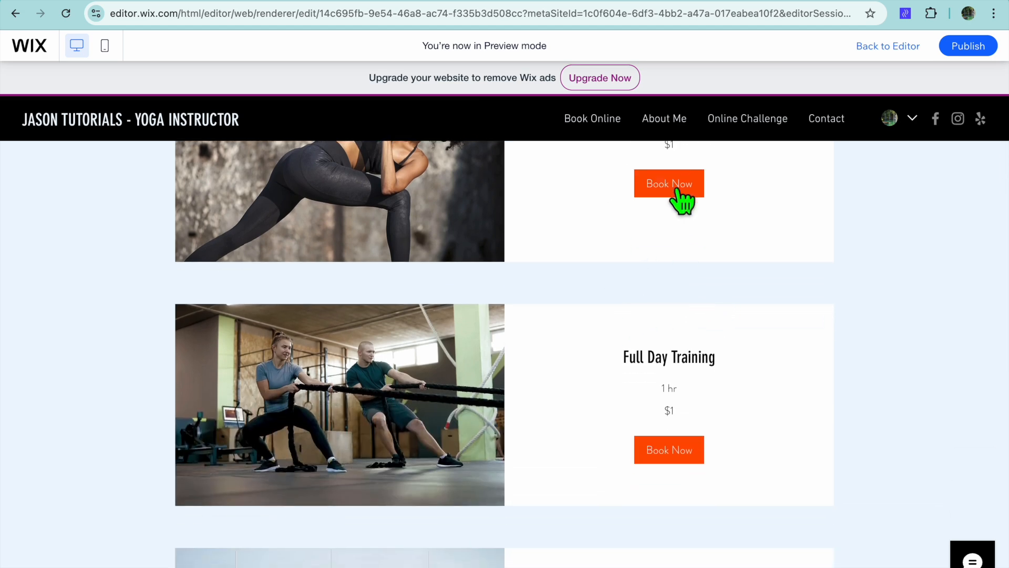
click(673, 182)
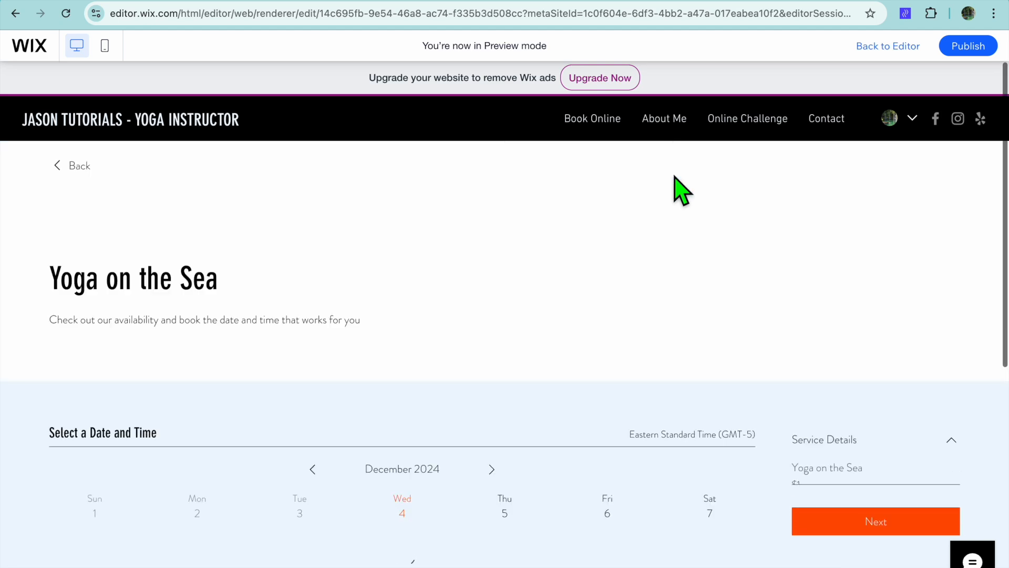
scroll(616, 305, down, 6)
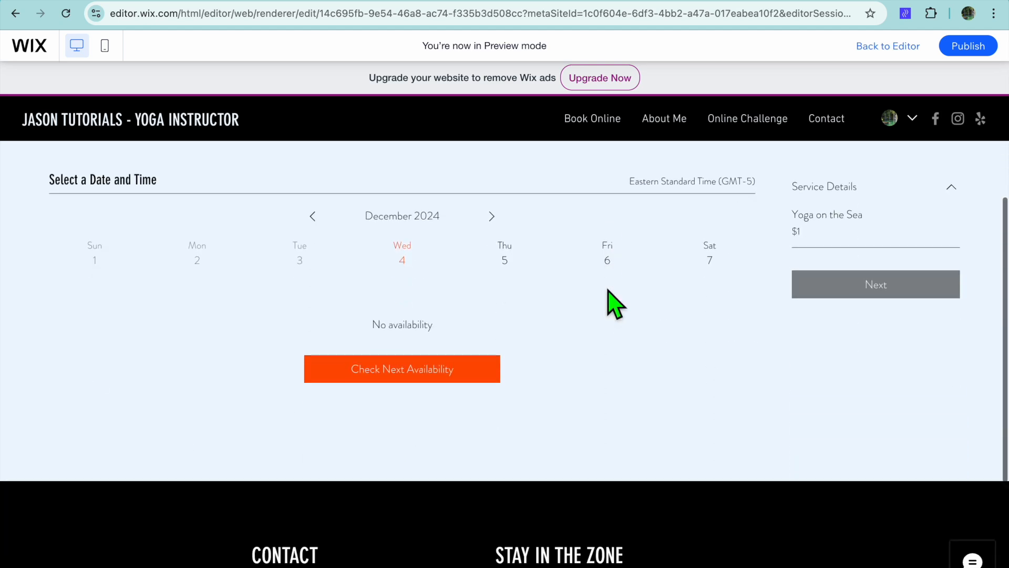
scroll(615, 305, up, 2)
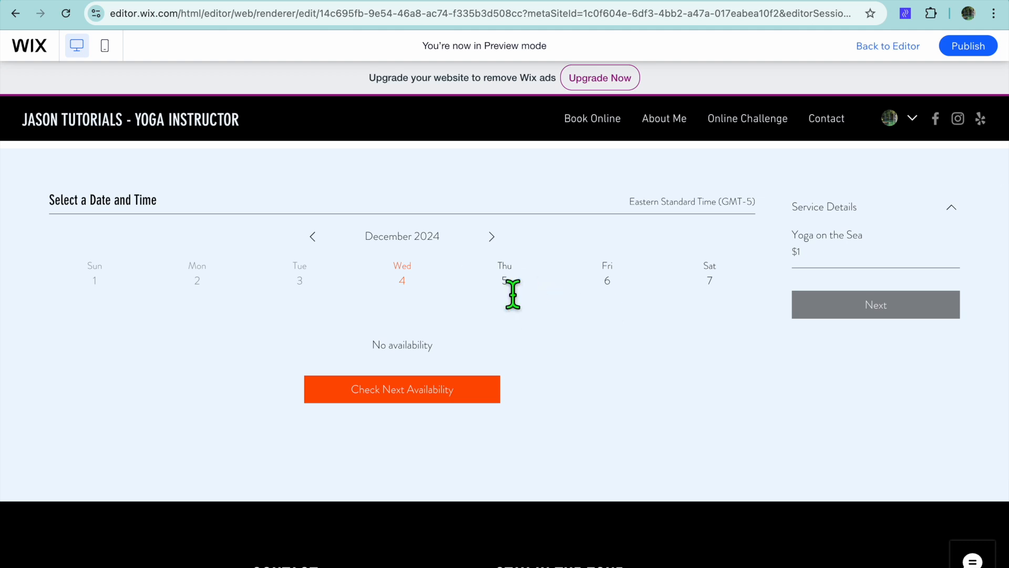
scroll(513, 295, up, 4)
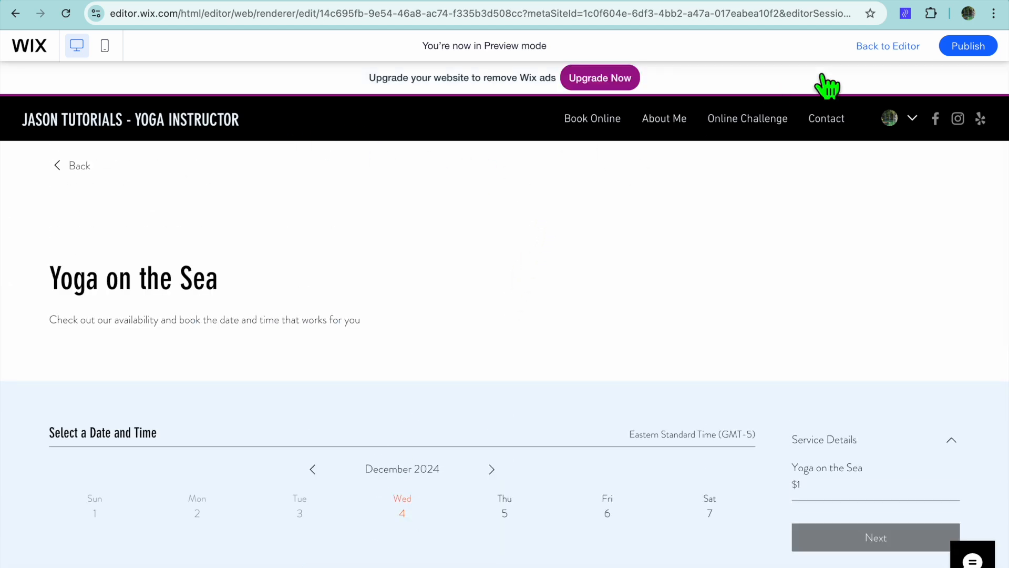
- View the Book Online page in the preview and return to the home page through the site title
click(592, 119)
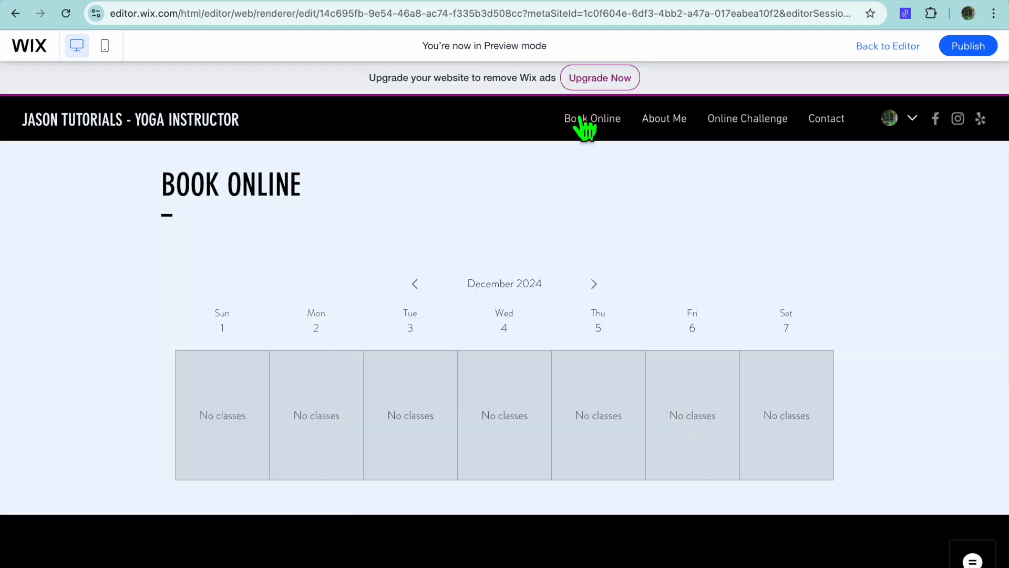
scroll(542, 243, down, 5)
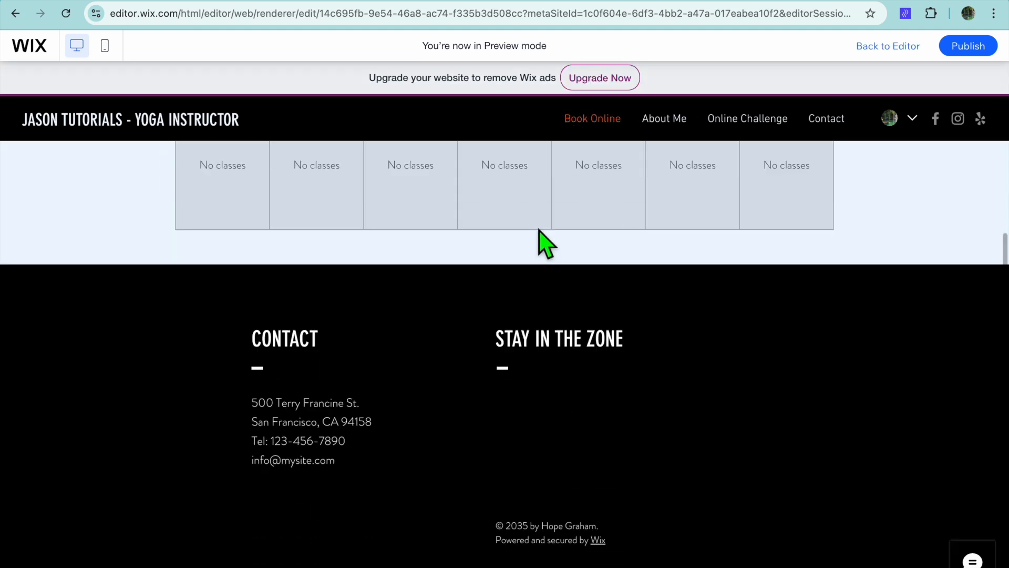
scroll(541, 243, up, 5)
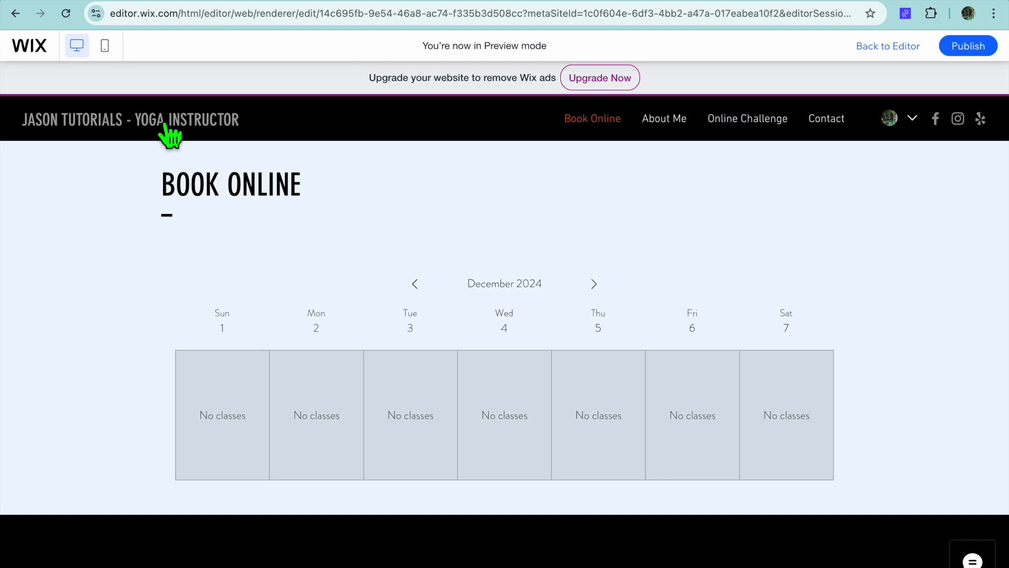
click(124, 124)
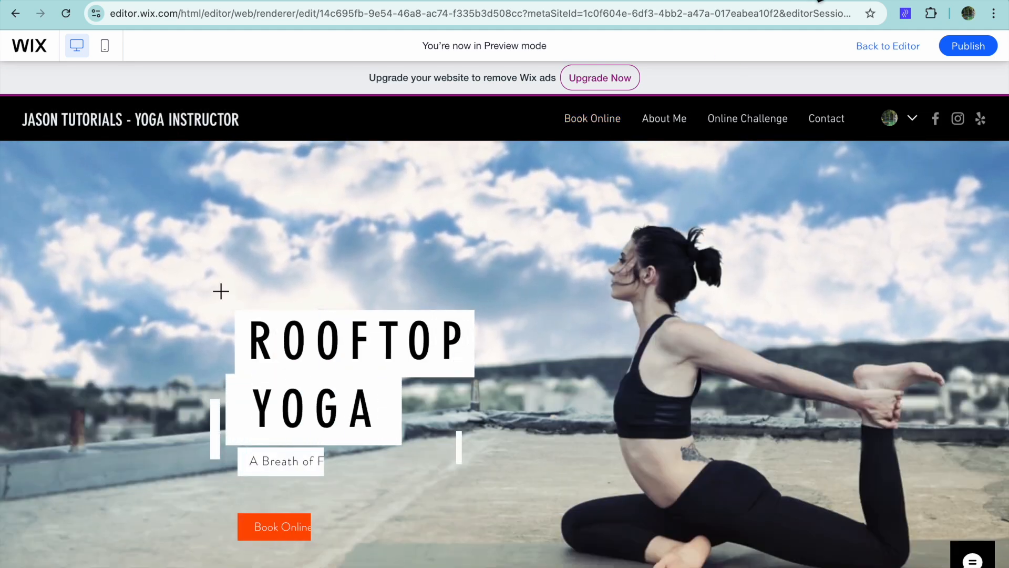